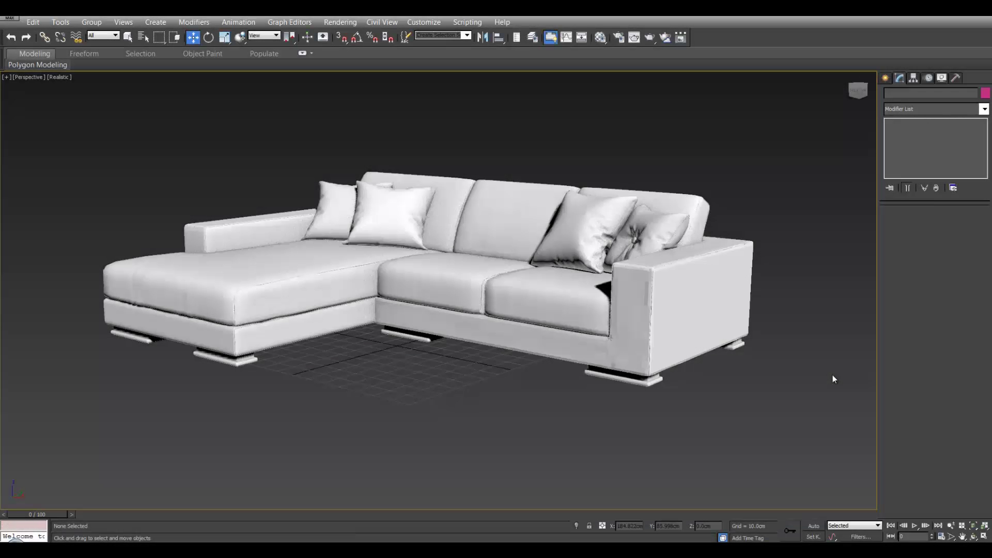
Assign the blue VRay Material #13 to the sofa body and hide the edge wireframe
click(633, 286)
key(F4)
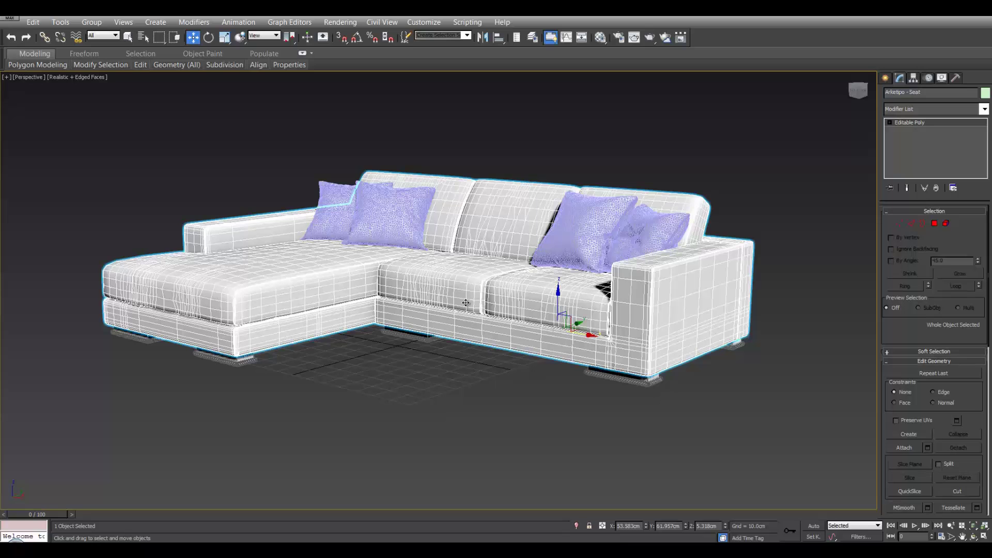
click(601, 38)
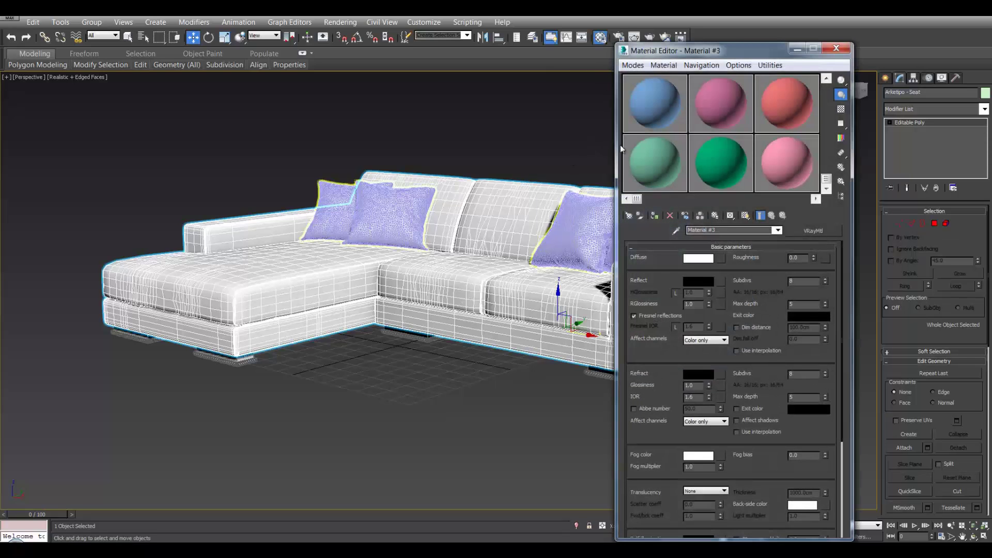
click(655, 215)
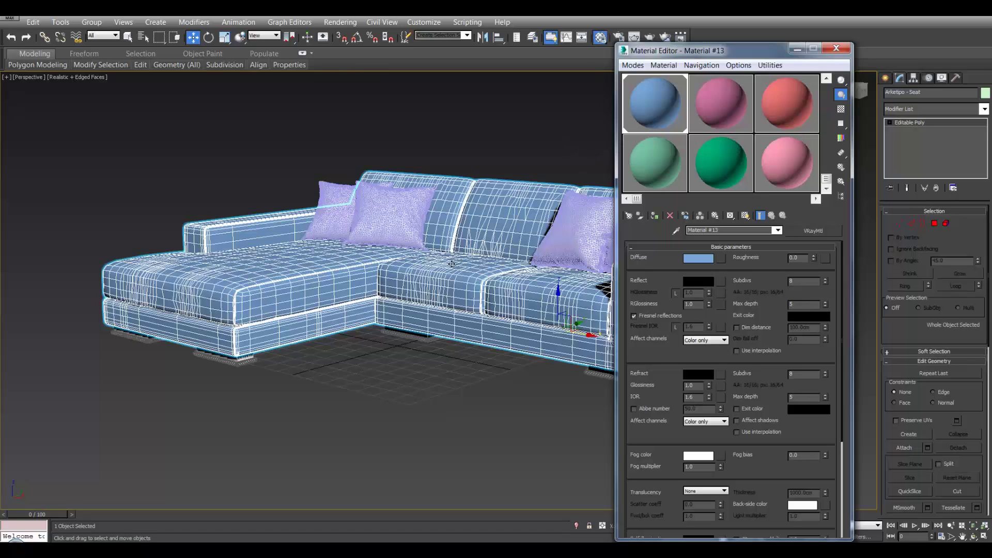
key(F4)
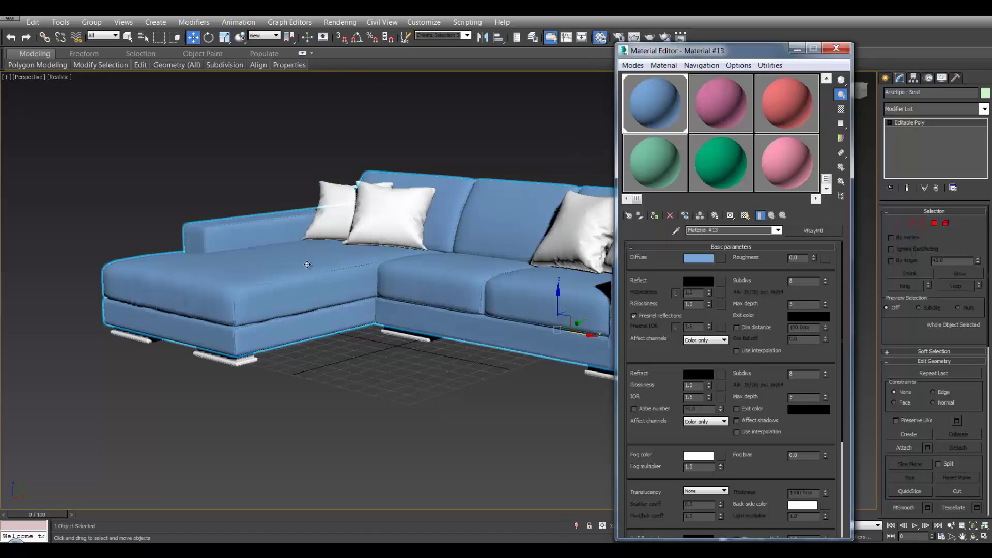
alt+middle_drag(525, 287, 503, 298)
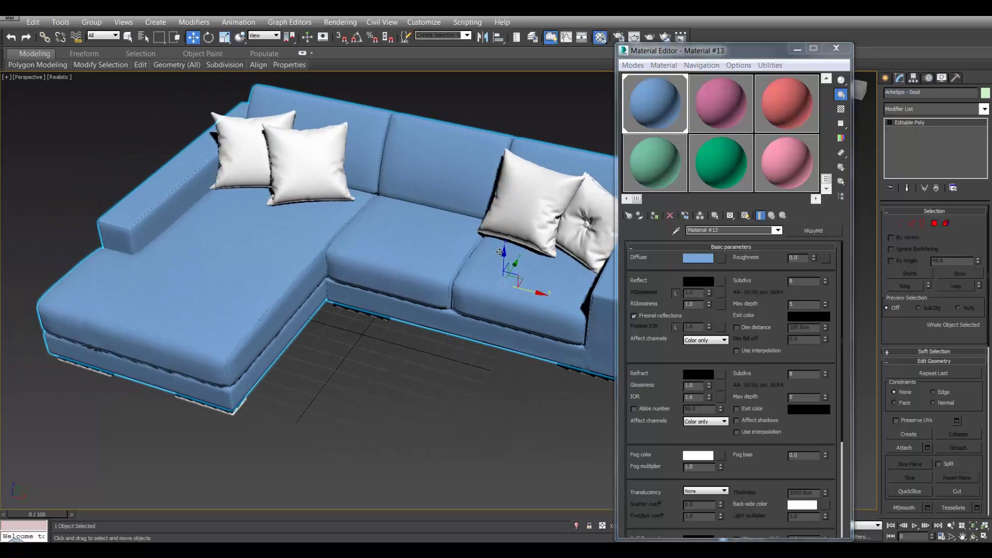
Detach the right seat cushion element from the sofa as its own object
key(F4)
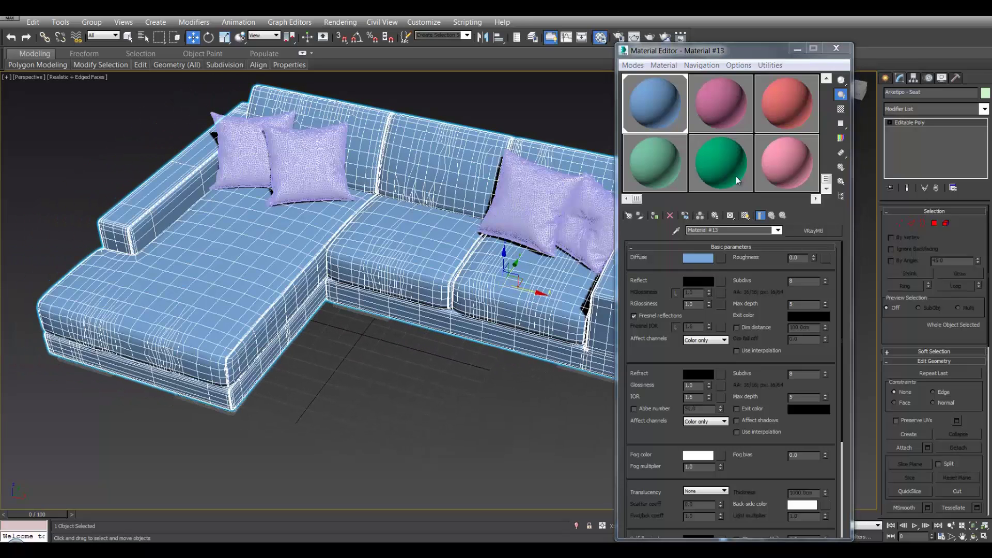
click(946, 223)
click(439, 171)
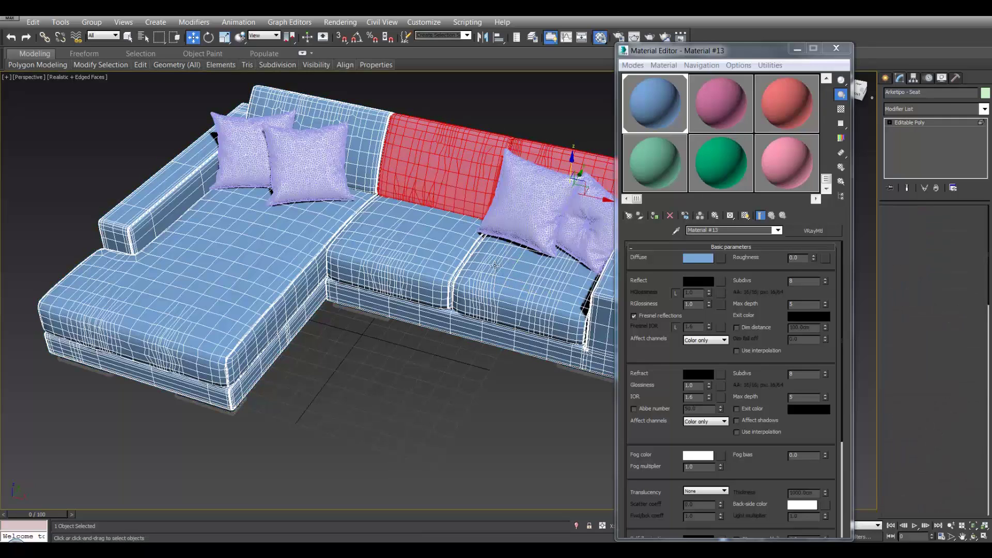
click(495, 265)
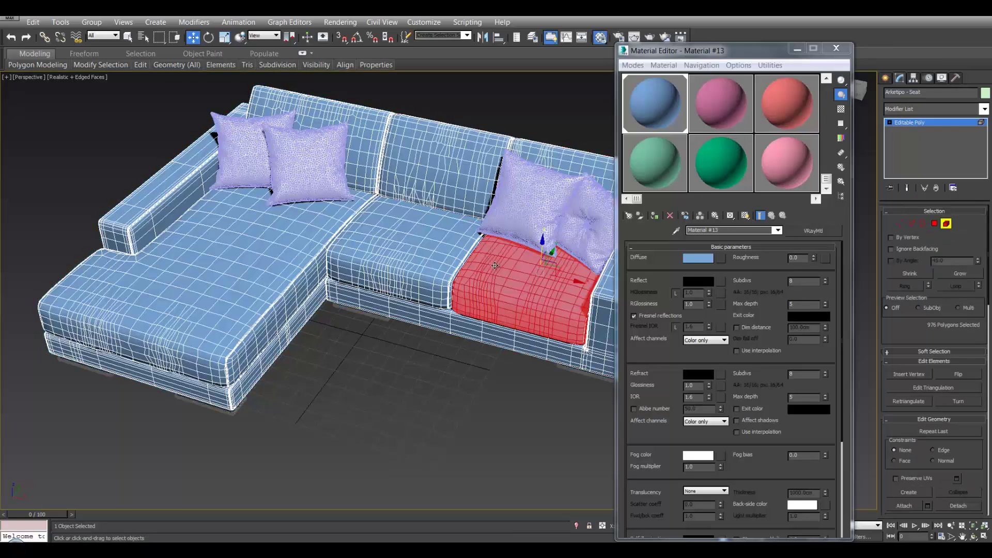
click(959, 508)
click(533, 279)
Apply green Material #20 to the detached seat, then reselect the sofa body
click(689, 169)
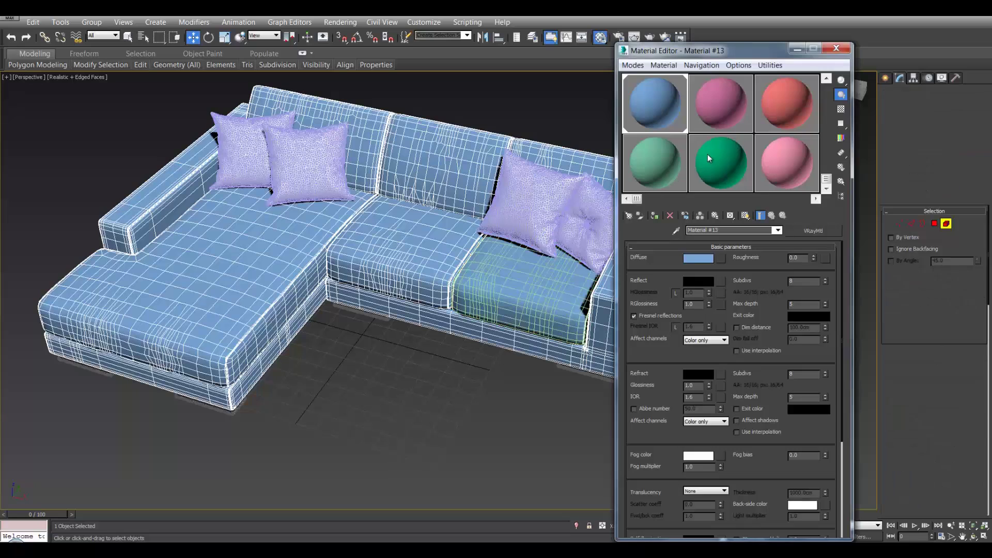
click(946, 223)
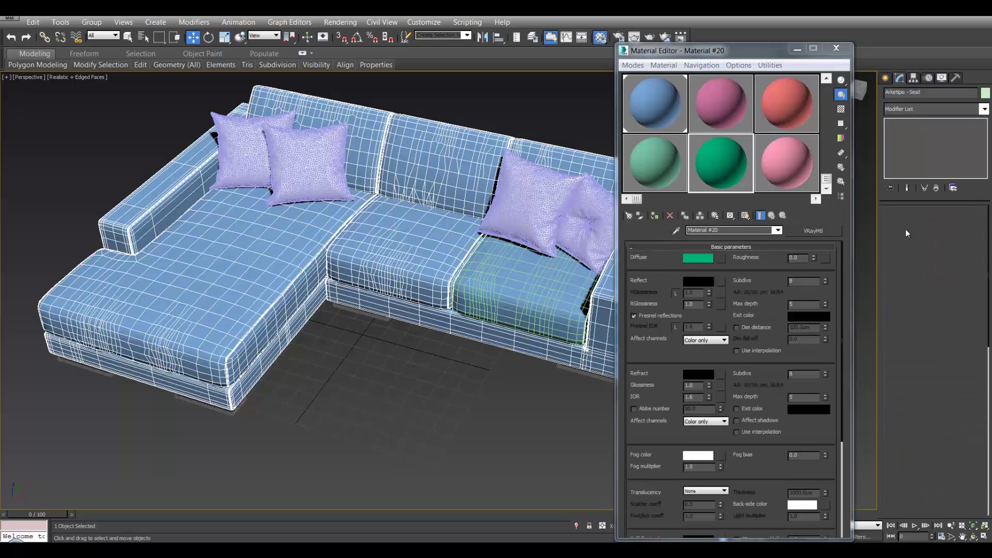
click(654, 215)
key(F4)
key(ctrl+d)
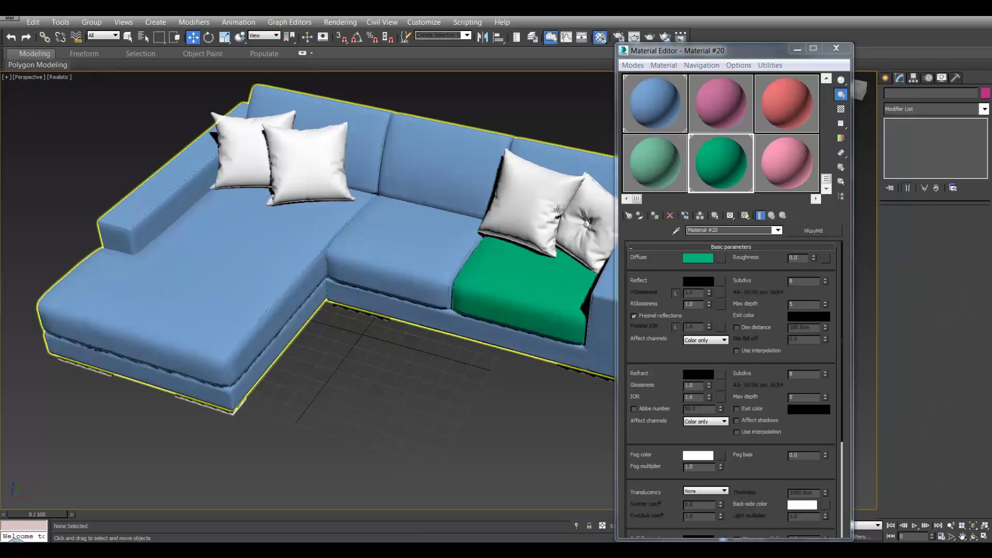
click(453, 269)
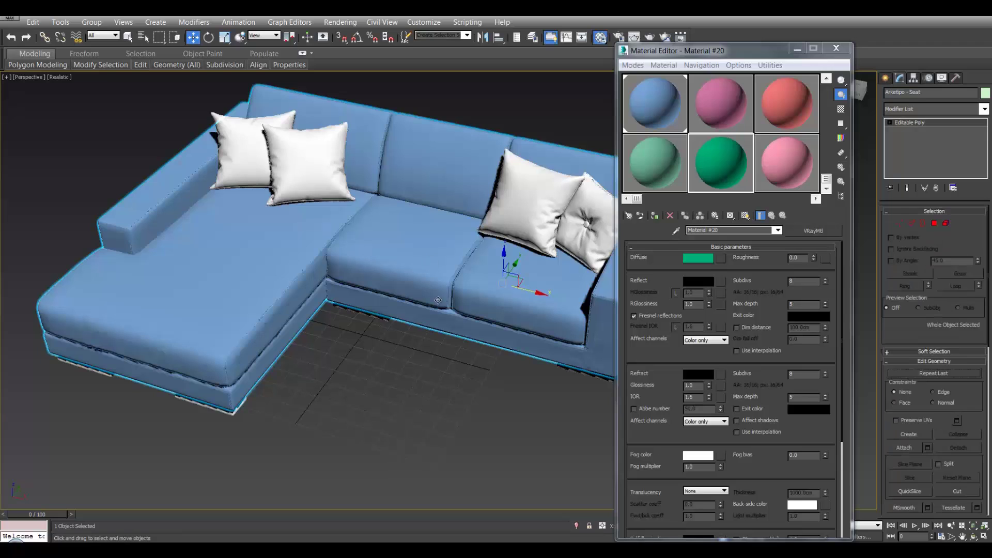
Convert Material #20 to Multi/Sub-Object, keeping the green VRayMtl as sub-material 1
key(F4)
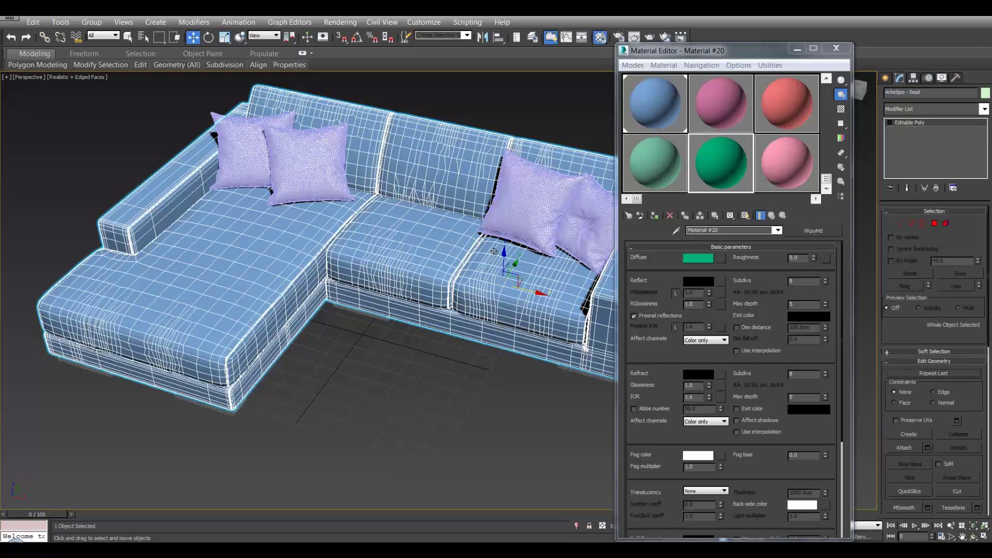
click(809, 233)
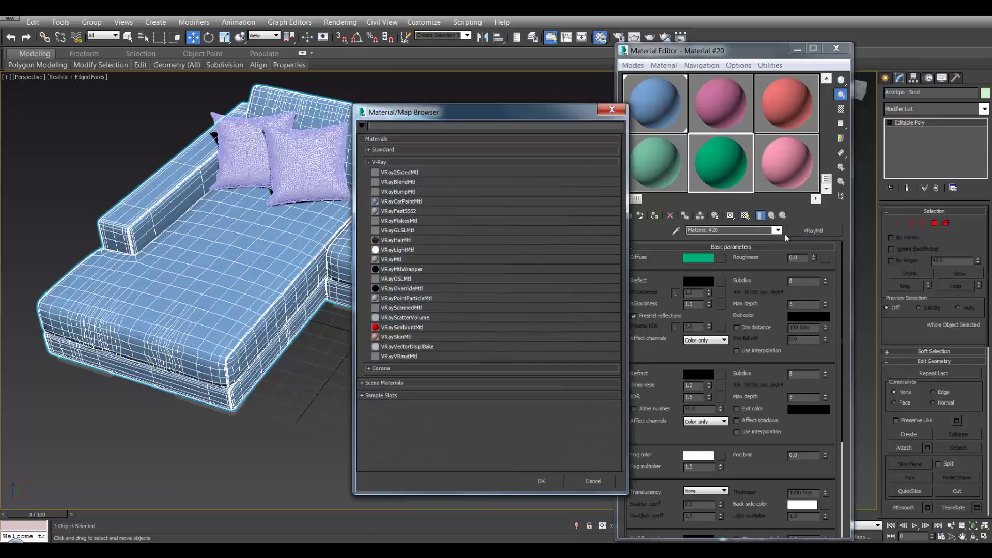
click(369, 149)
click(408, 235)
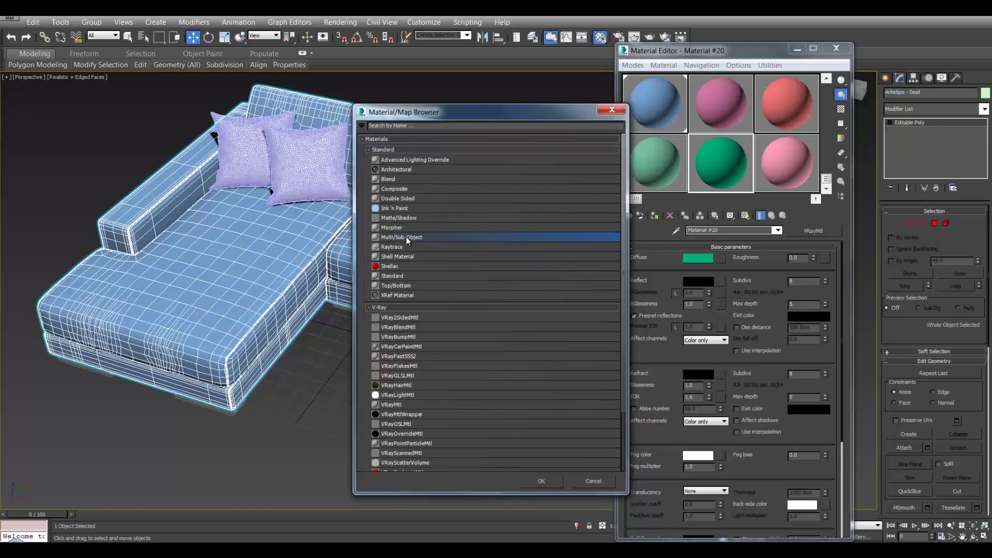
double_click(406, 237)
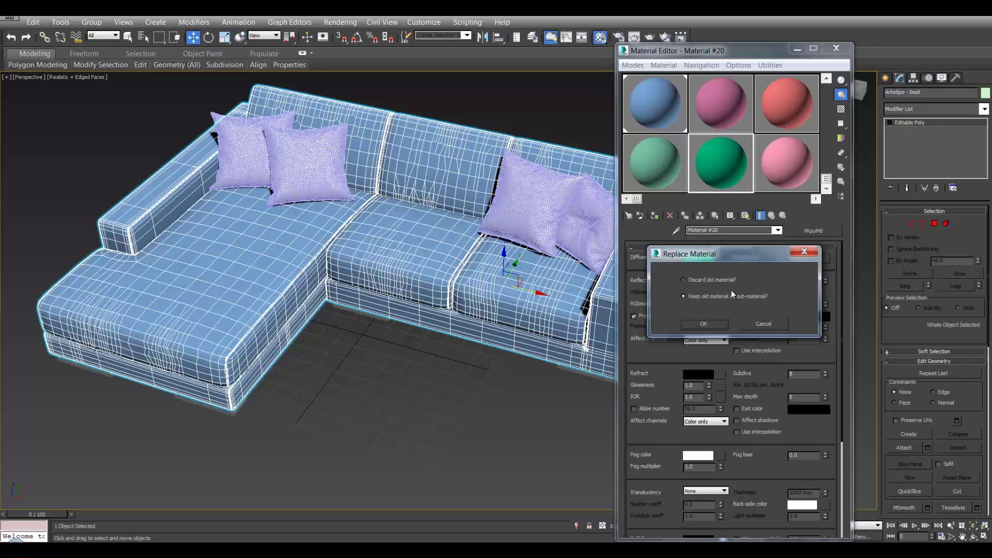
click(724, 323)
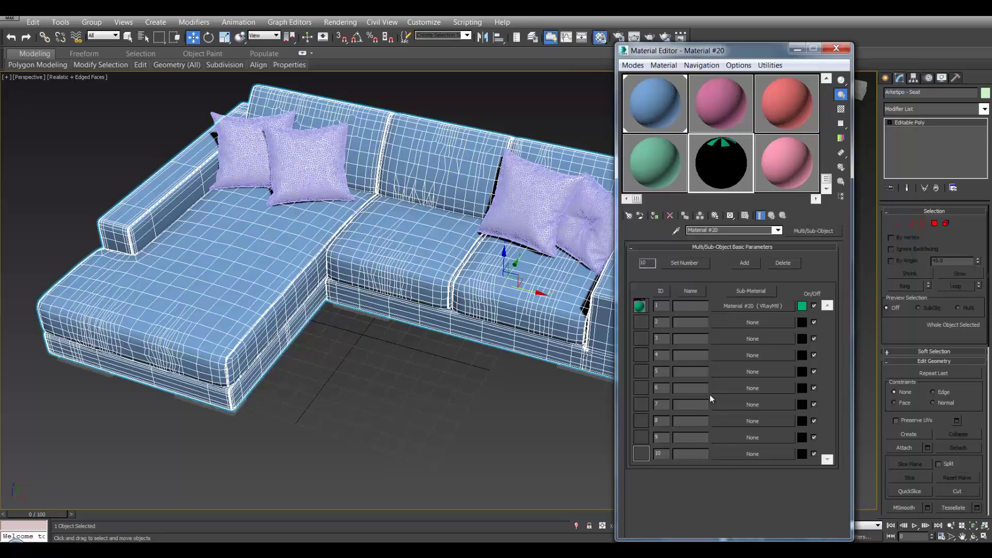
Add pink Material #21 and blue Material #13 as instanced sub-materials 2 and 3
drag(745, 165, 762, 321)
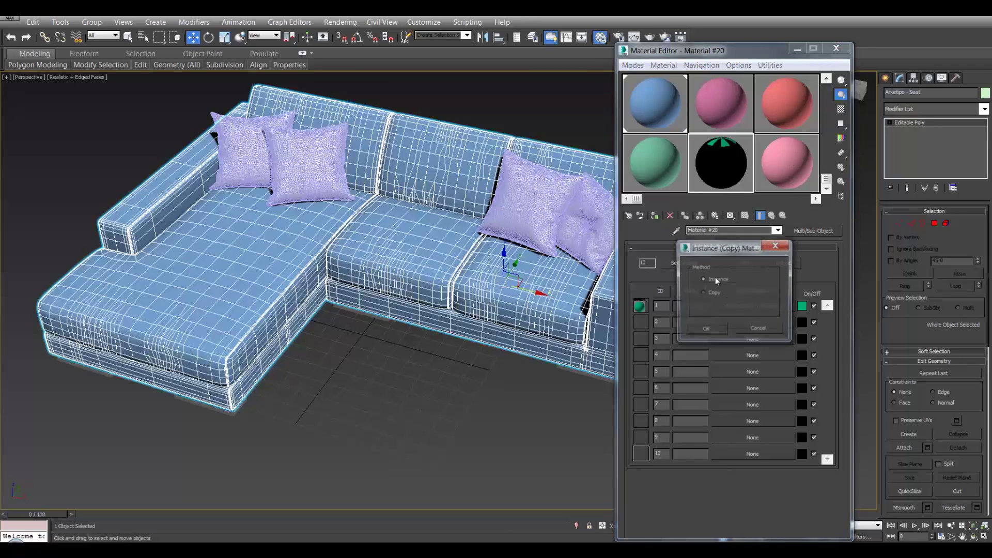
click(709, 330)
drag(769, 337, 769, 338)
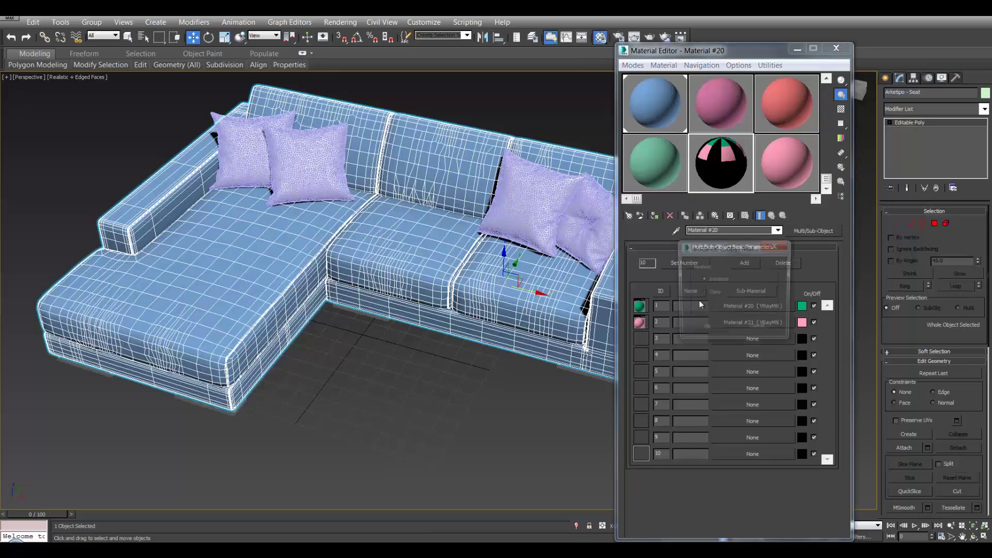
click(721, 331)
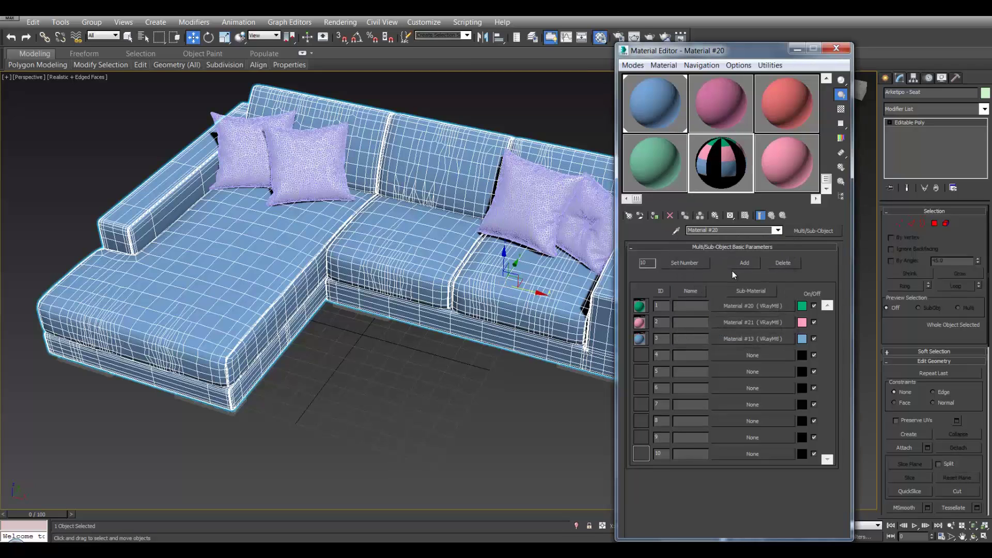
Reduce the sub-material count to three and apply the Multi/Sub-Object material to the sofa
click(695, 262)
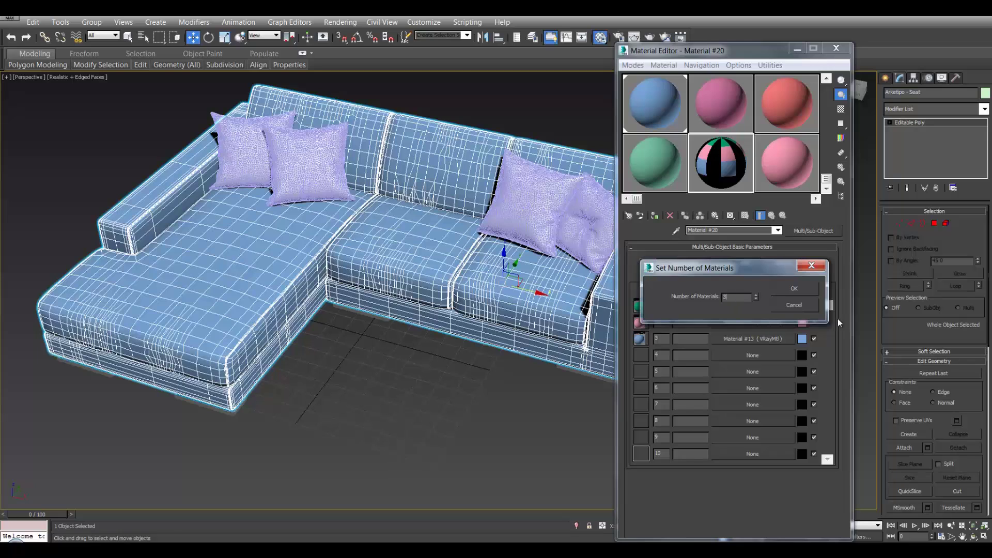
click(794, 287)
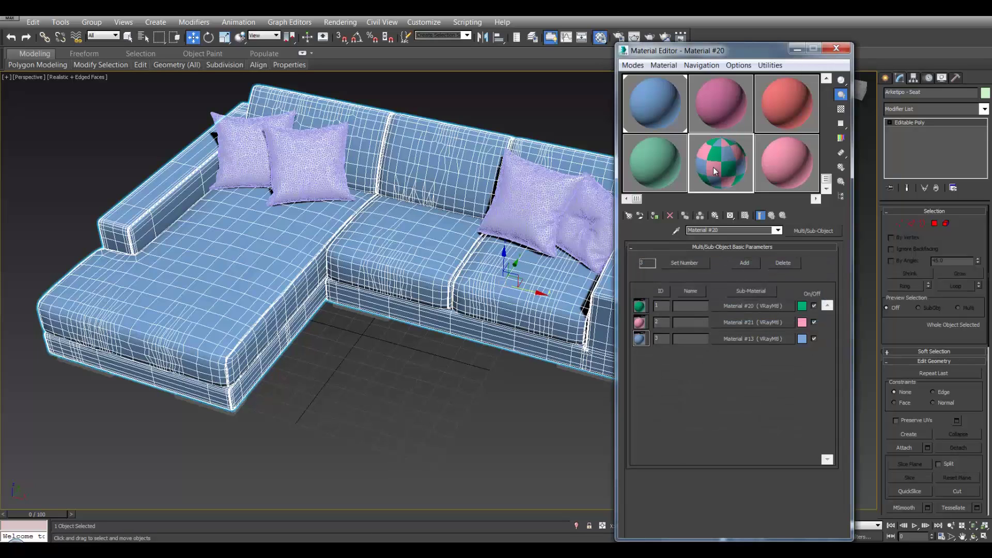
click(655, 219)
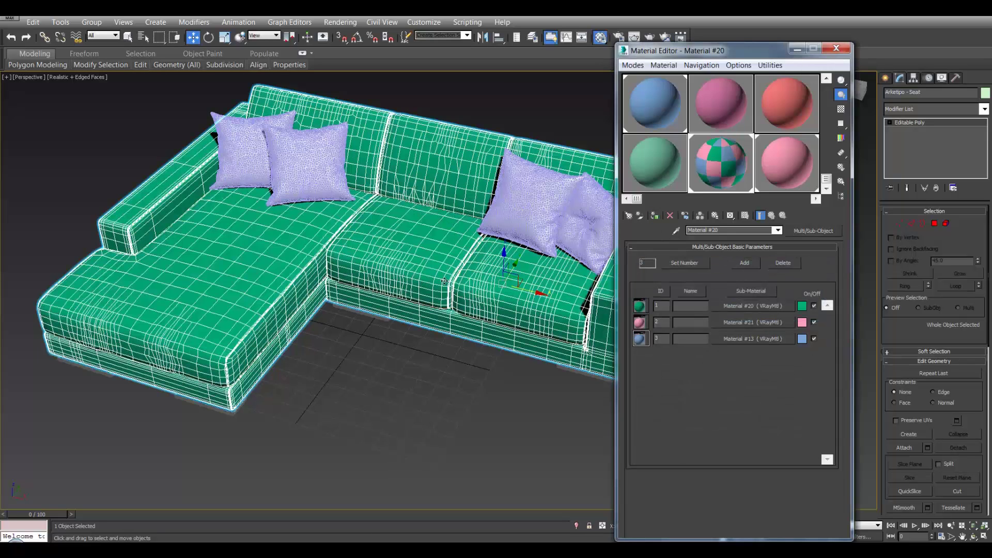
click(753, 305)
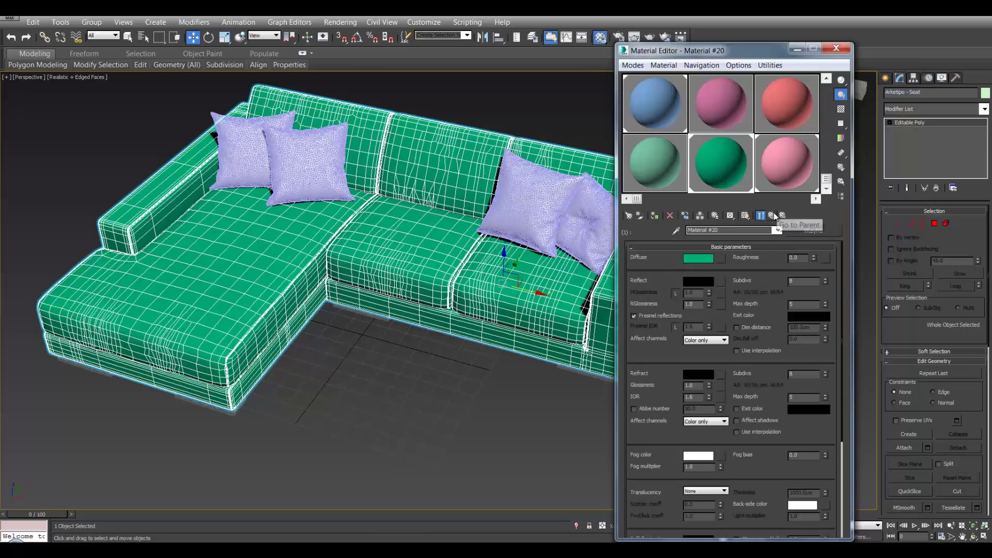
Give sub-material #20 a BigCirclesD diffuse bitmap and show it in the viewport
click(721, 258)
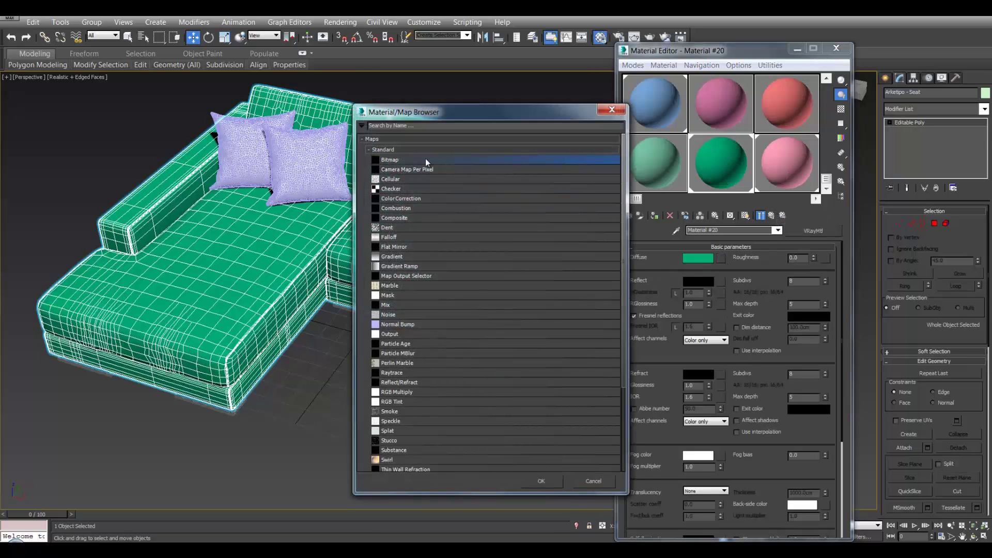
double_click(425, 161)
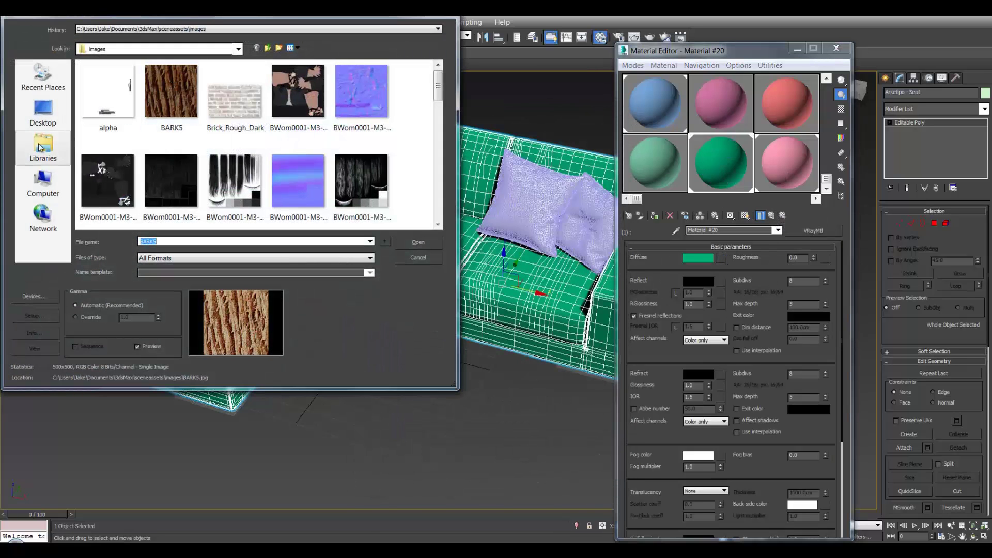
click(231, 29)
click(219, 87)
double_click(243, 169)
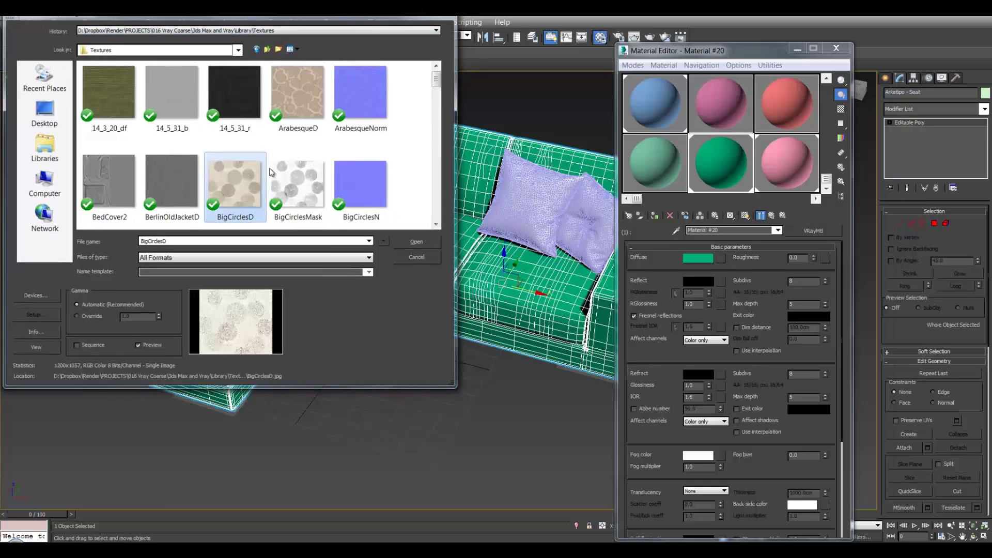
click(745, 216)
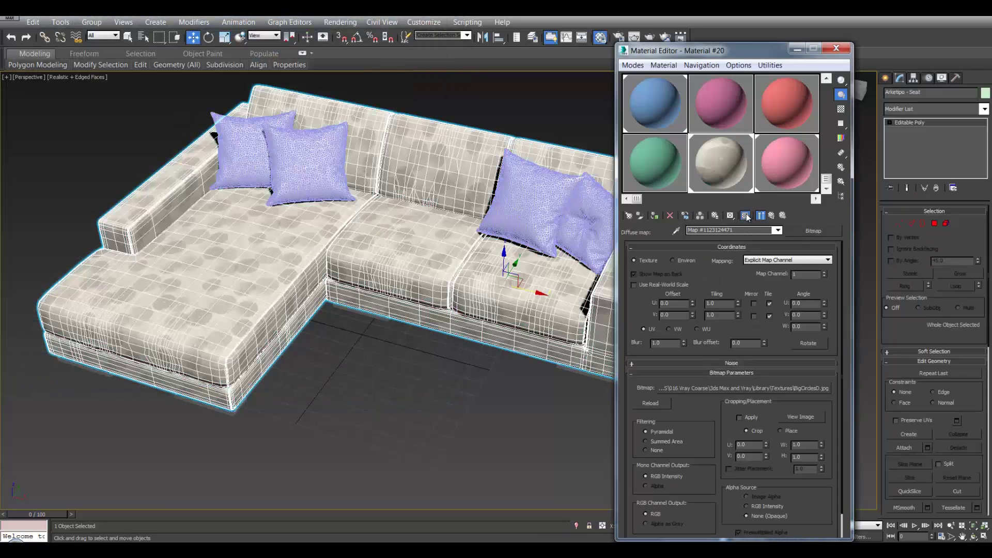
Give sub-material #21 an ArabesqueD diffuse bitmap
click(772, 216)
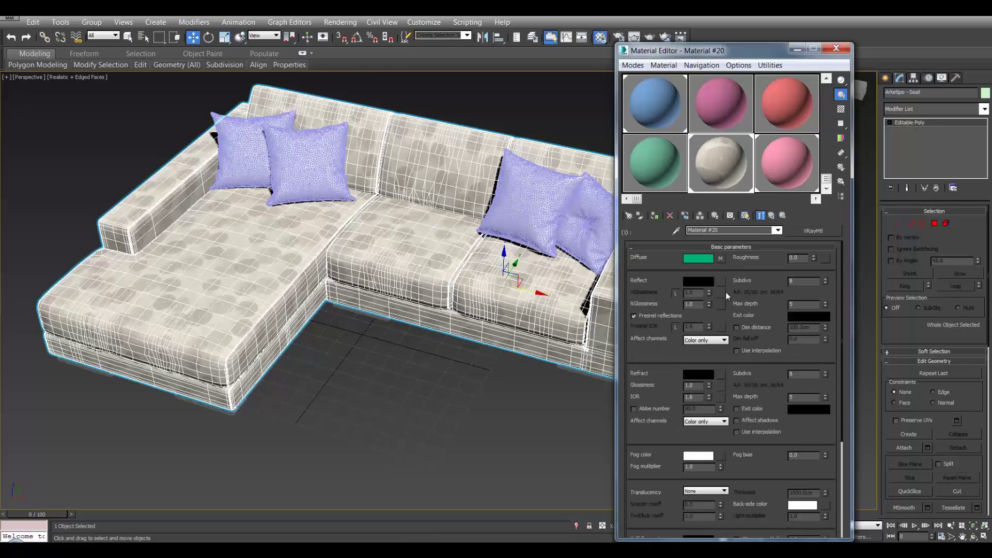
click(771, 215)
click(737, 309)
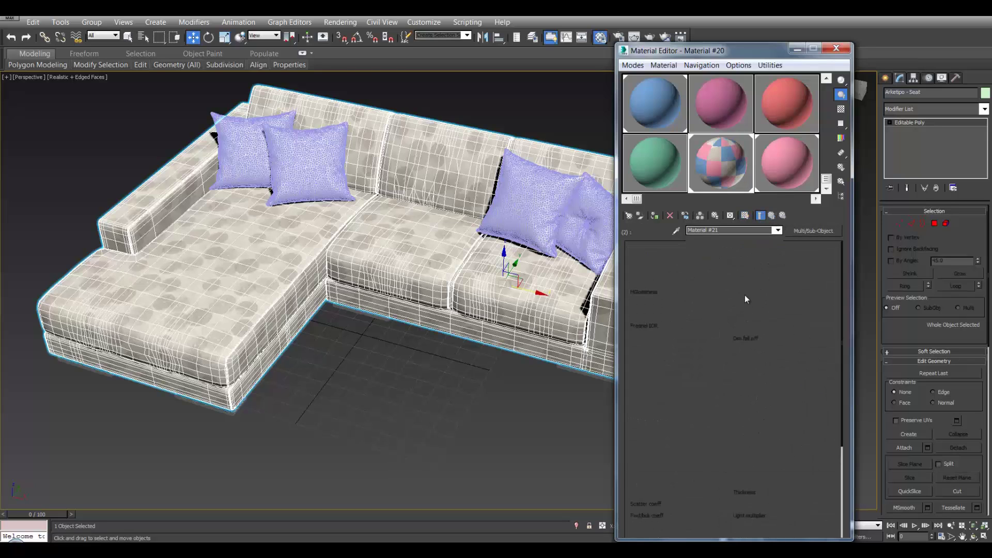
click(720, 258)
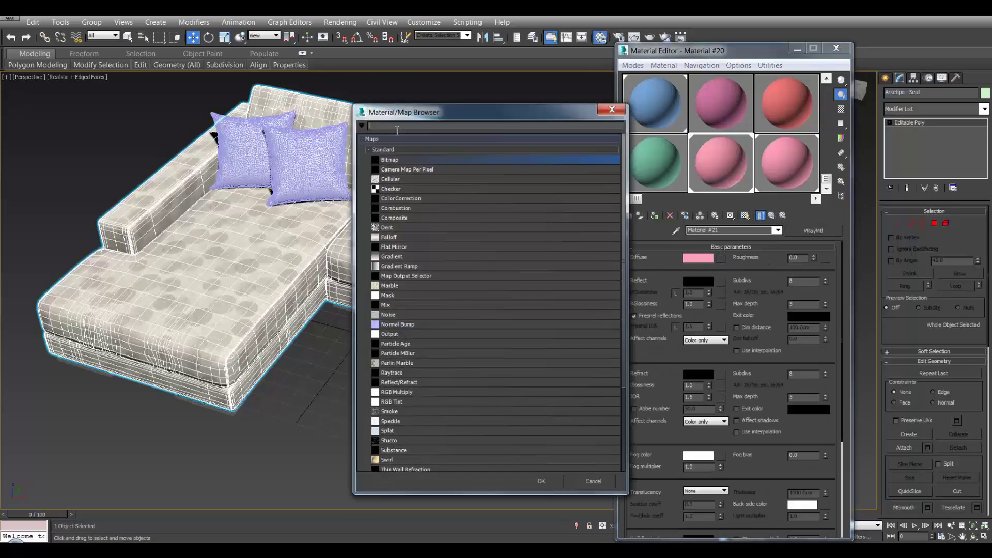
double_click(483, 160)
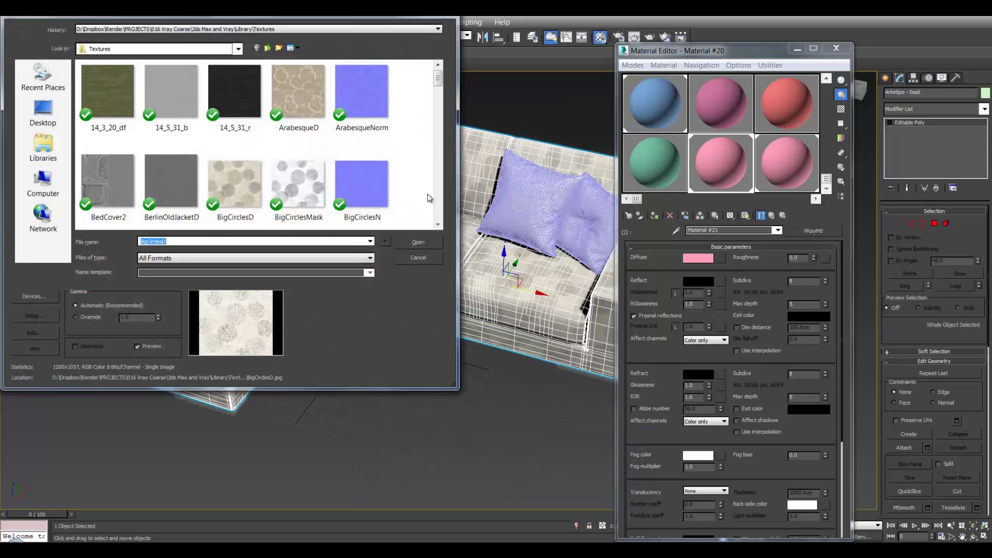
double_click(312, 101)
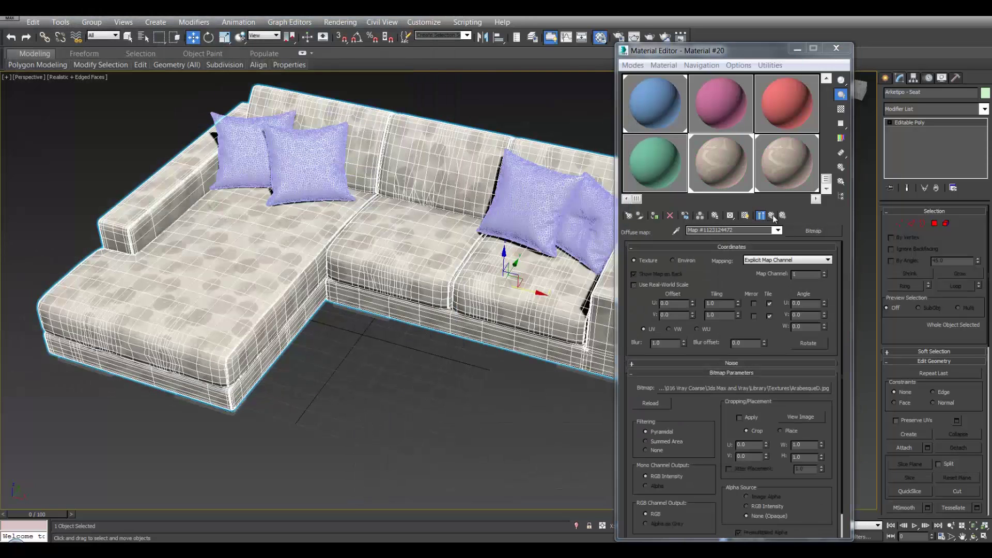
click(773, 216)
Load dcmap_bonaldo_peanut_b03_4 as sub-material #13's diffuse bitmap and return to the sub-material list
click(772, 216)
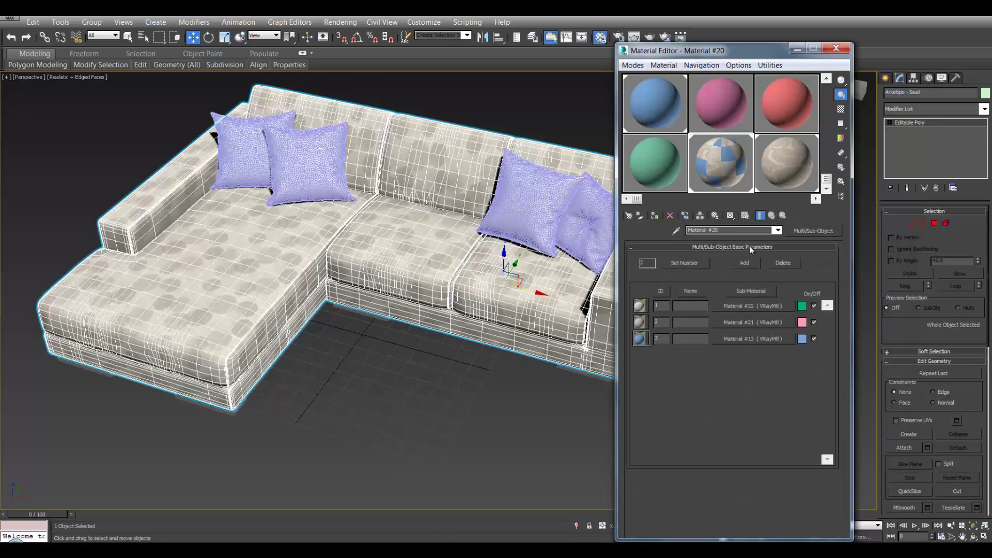
click(747, 341)
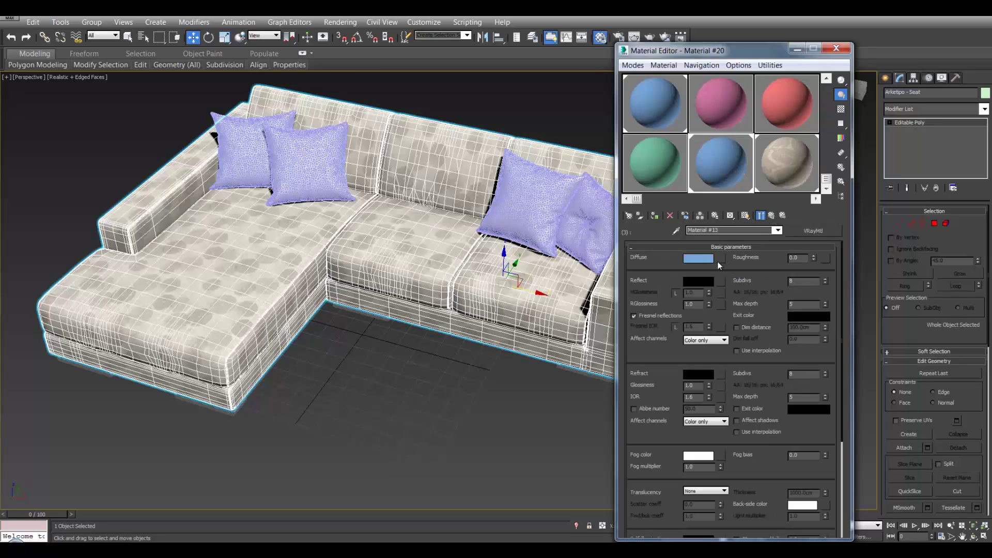
click(718, 259)
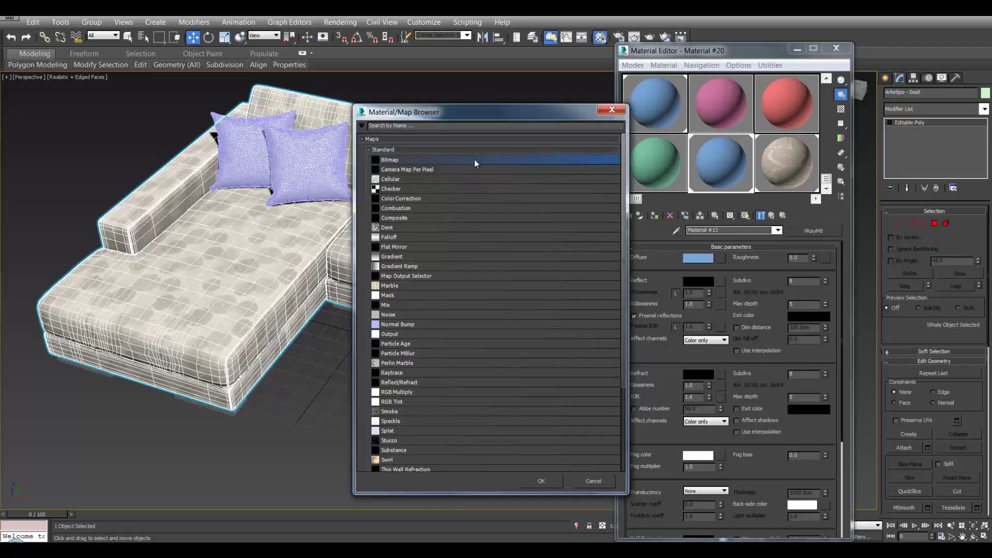
double_click(475, 159)
scroll(403, 191, down, 2)
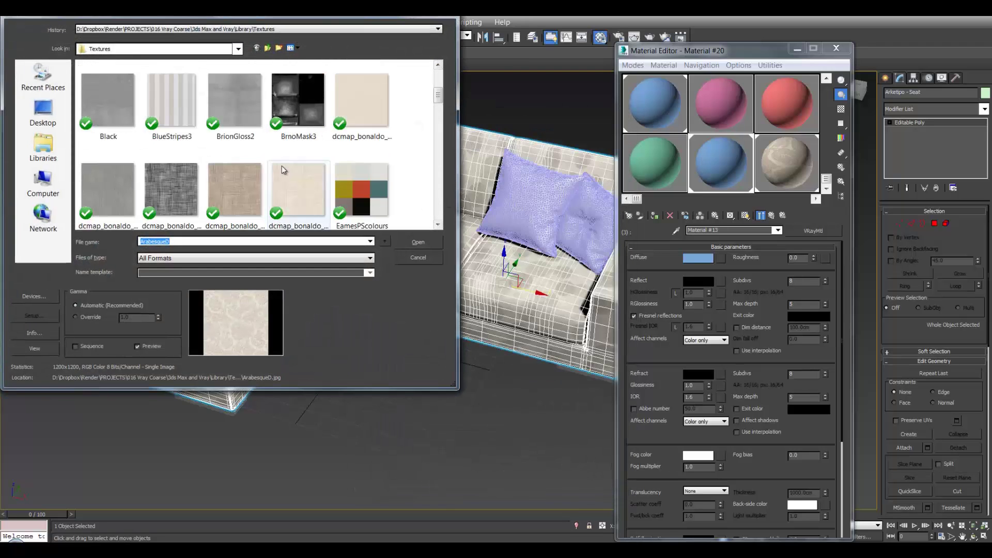
scroll(435, 190, down, 3)
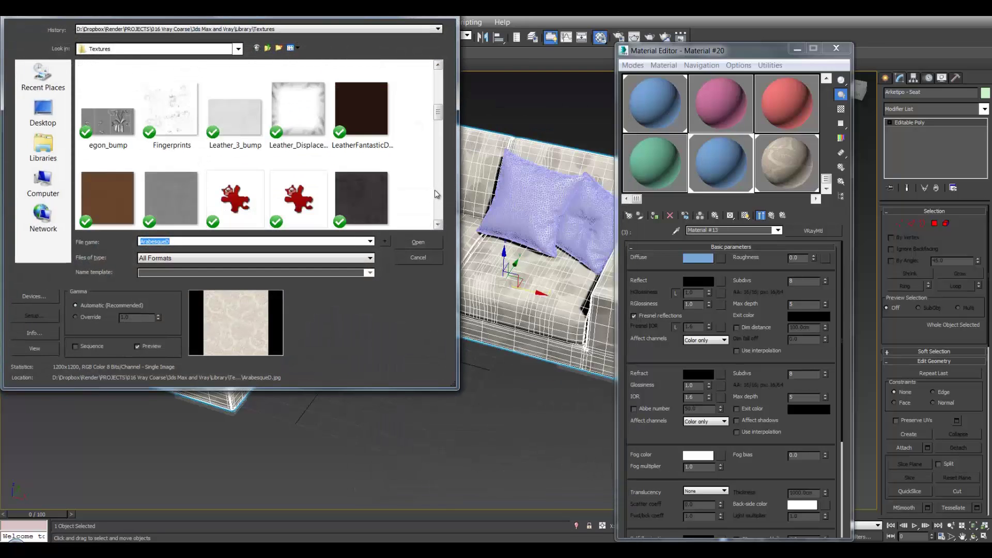
click(438, 94)
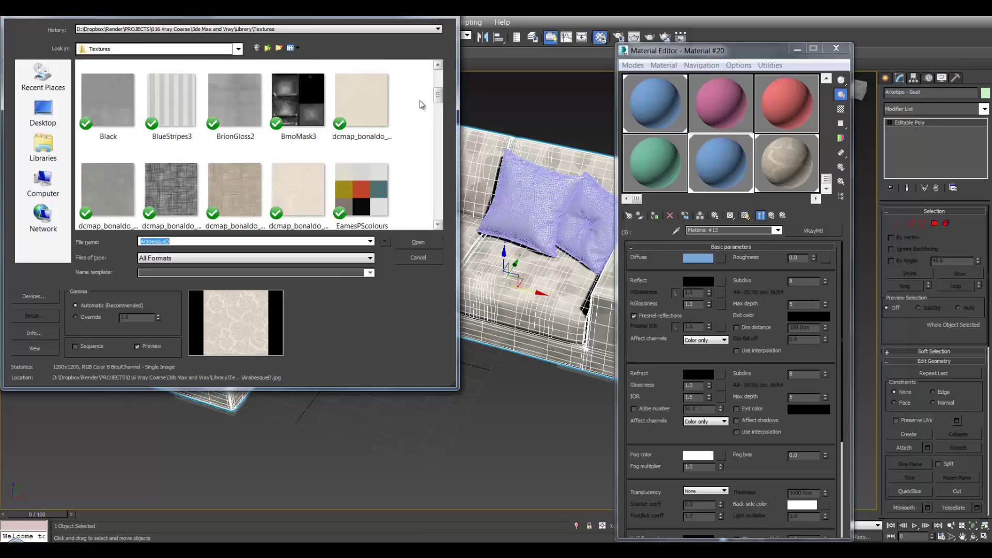
double_click(233, 190)
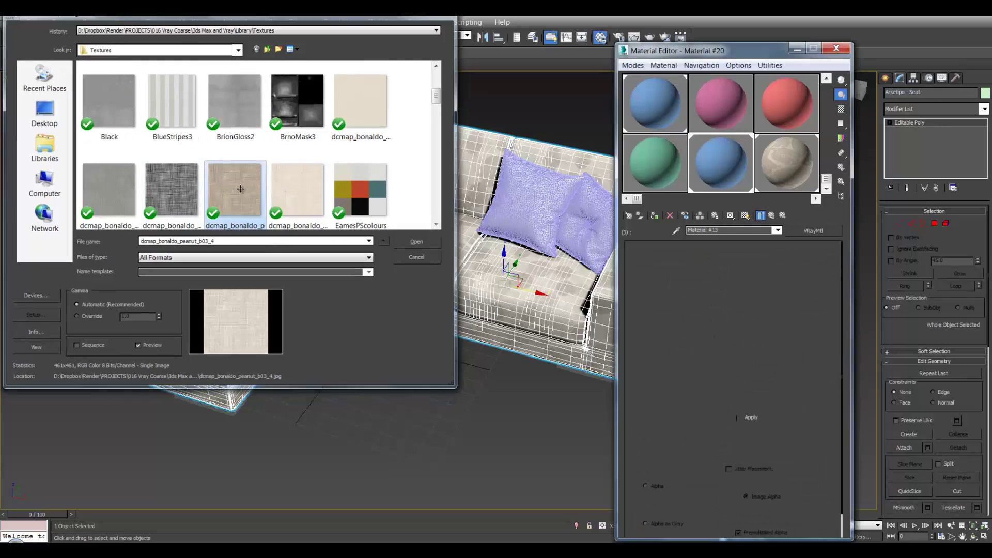
click(769, 217)
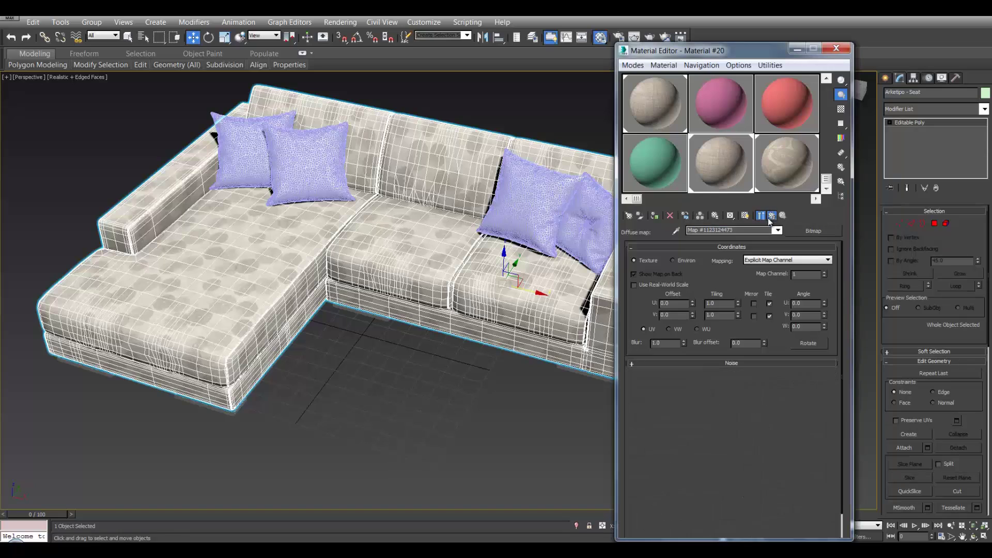
click(771, 216)
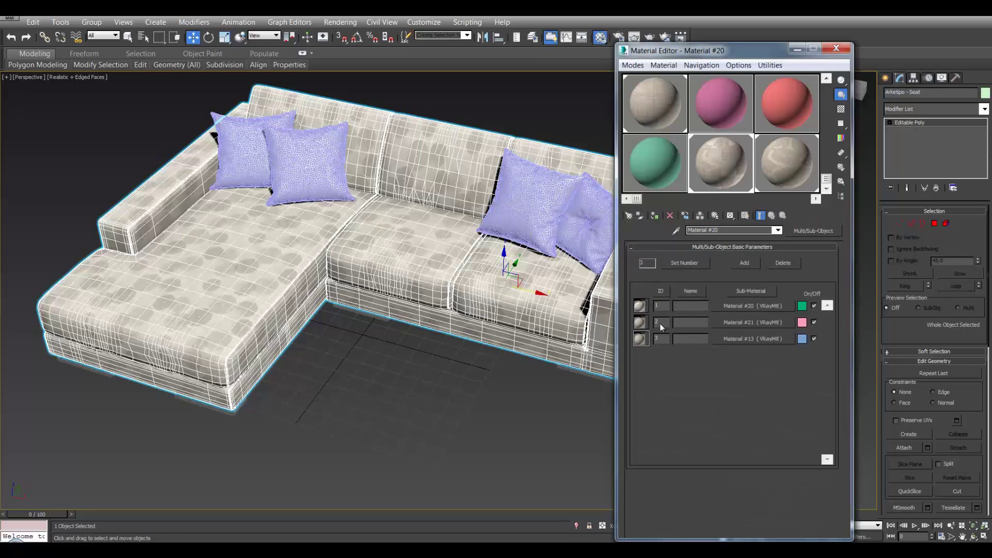
Open an enlarged Material #20 sample preview and move it lower on screen
double_click(727, 180)
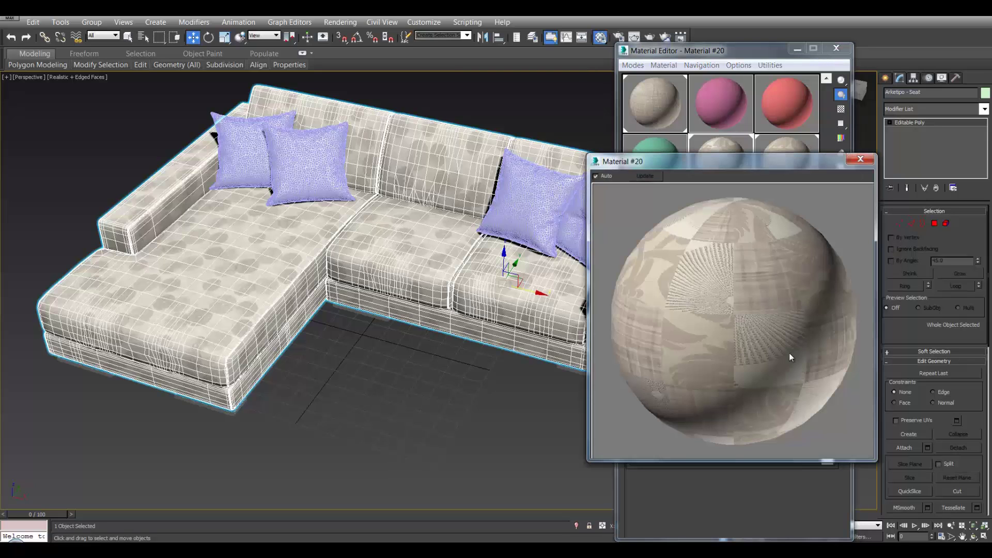
drag(728, 166, 417, 329)
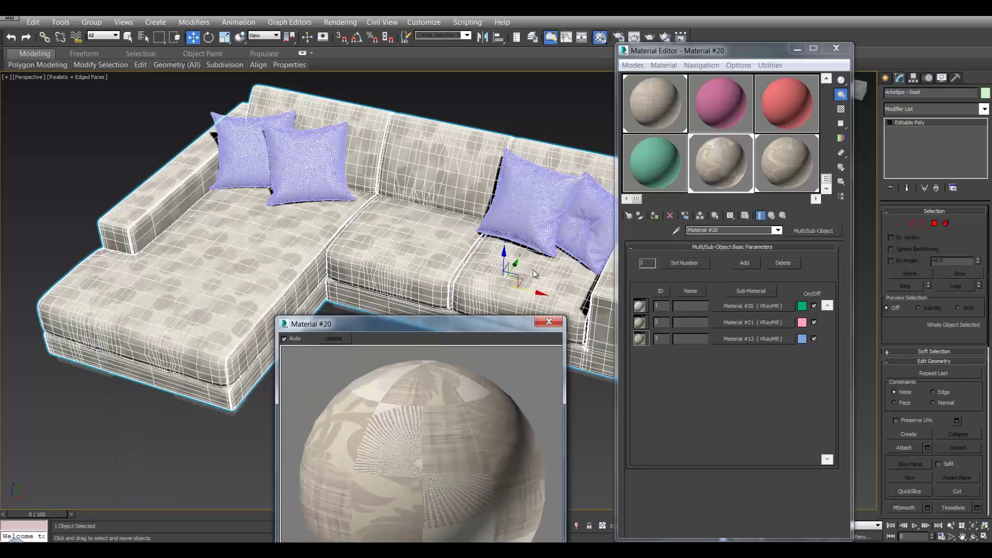
click(654, 217)
Widen the command panel to two columns and select the right seat cushion in Polygon mode
drag(879, 259, 764, 259)
drag(761, 63, 651, 86)
click(819, 223)
click(439, 286)
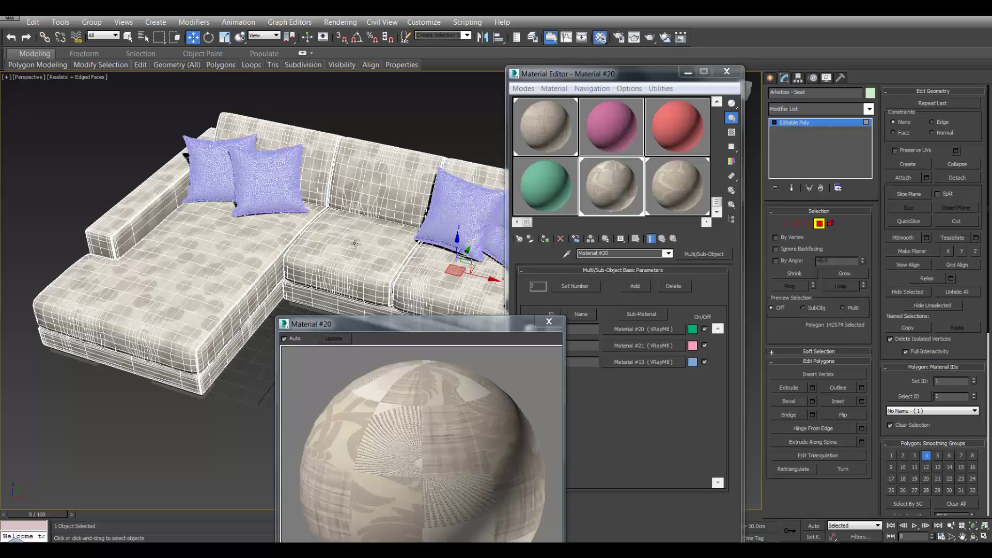
scroll(417, 246, up, 3)
scroll(418, 243, up, 2)
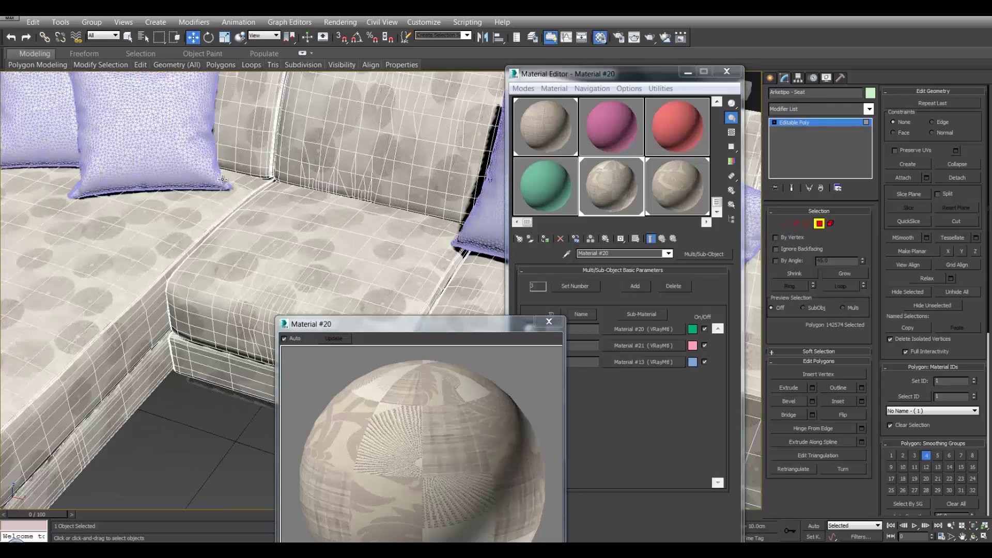
middle_drag(242, 253, 31, 186)
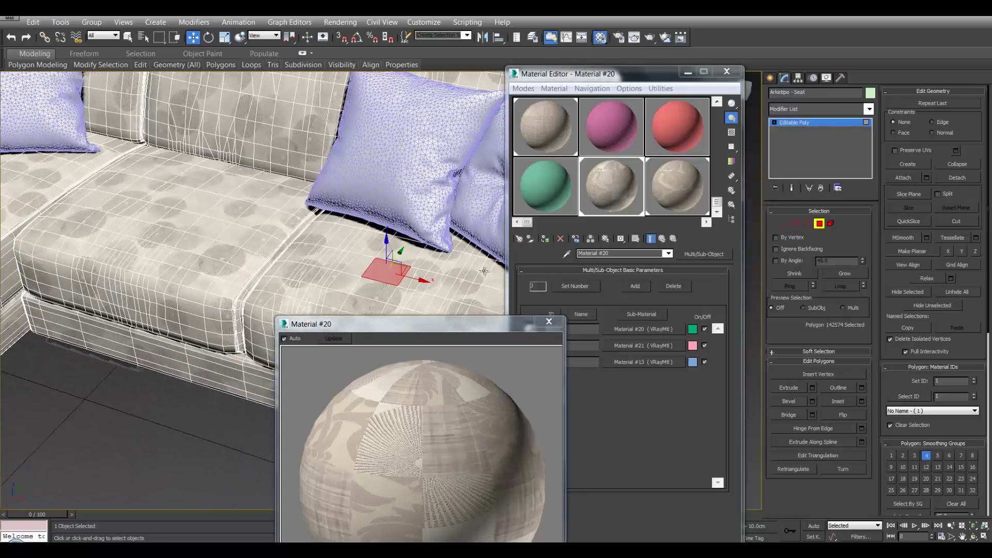
scroll(392, 280, up, 5)
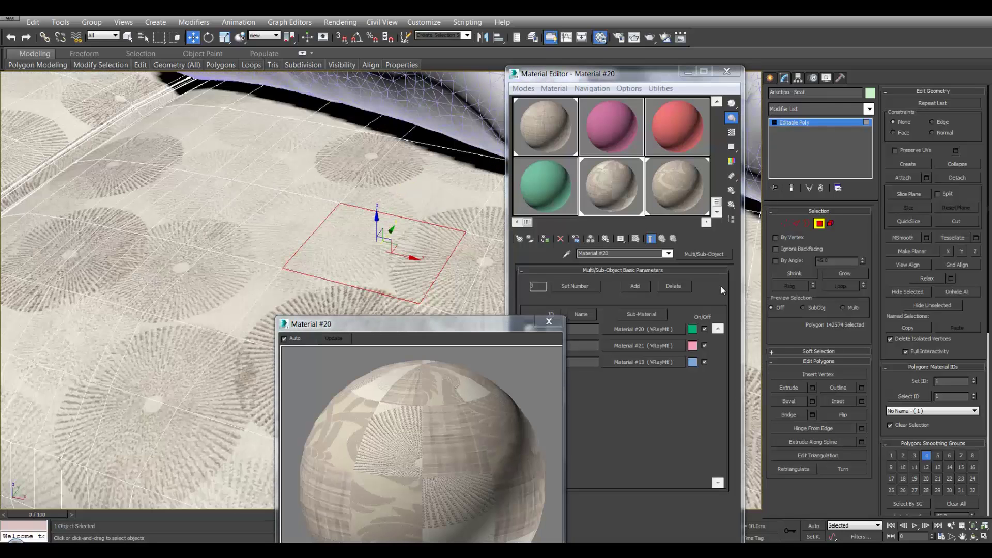
Test material IDs 2 and 3 on the polygon and enable viewport display for sub-materials #21 and #13
click(974, 380)
click(975, 379)
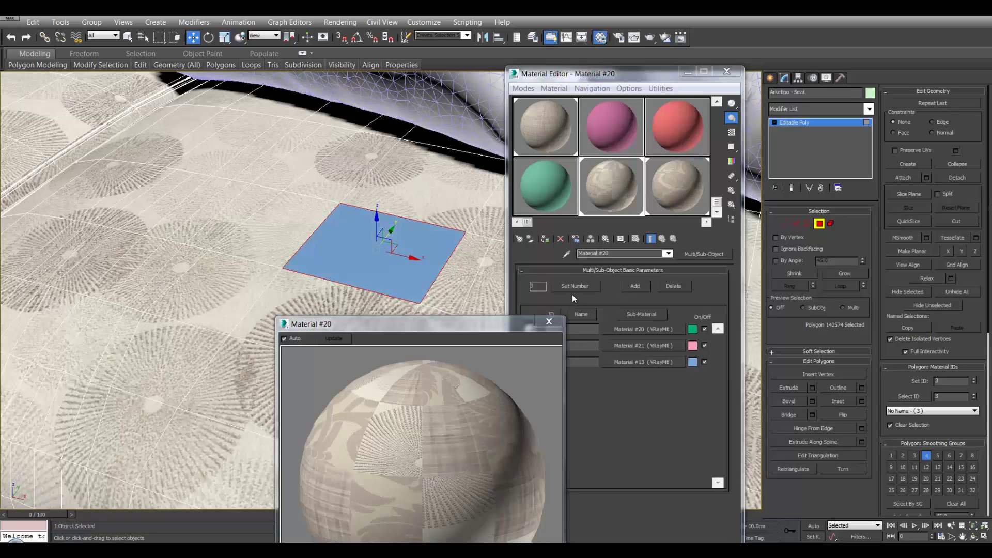
click(644, 344)
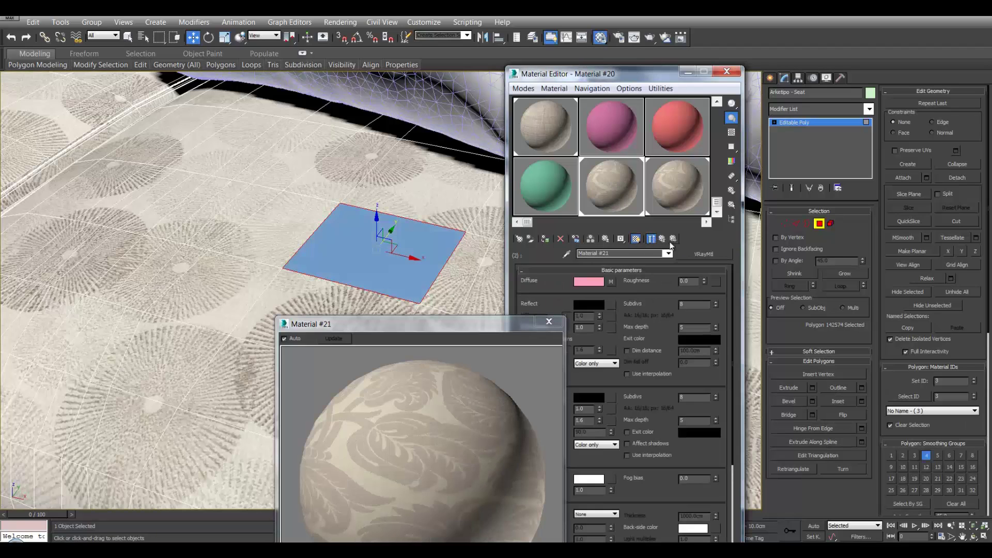
click(651, 239)
click(658, 348)
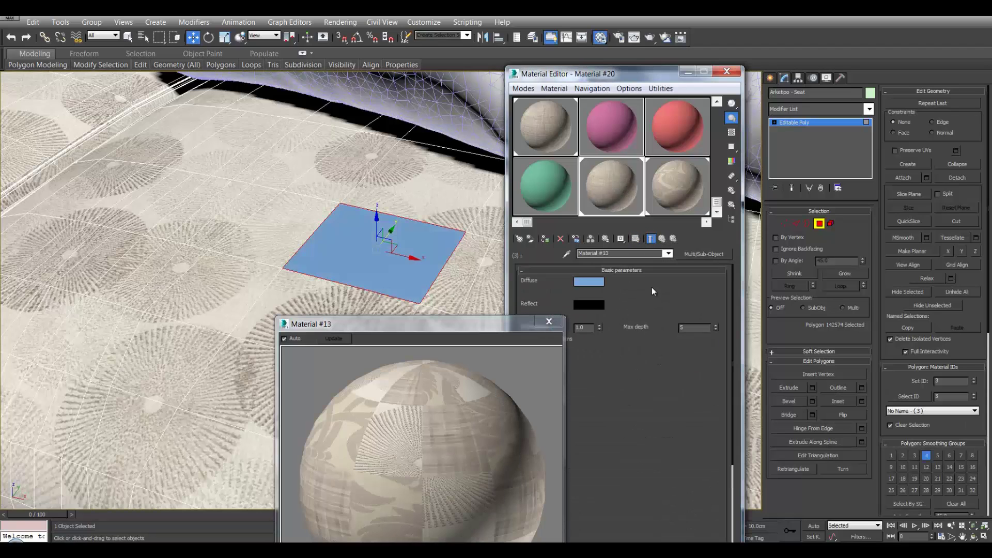
click(636, 238)
click(662, 238)
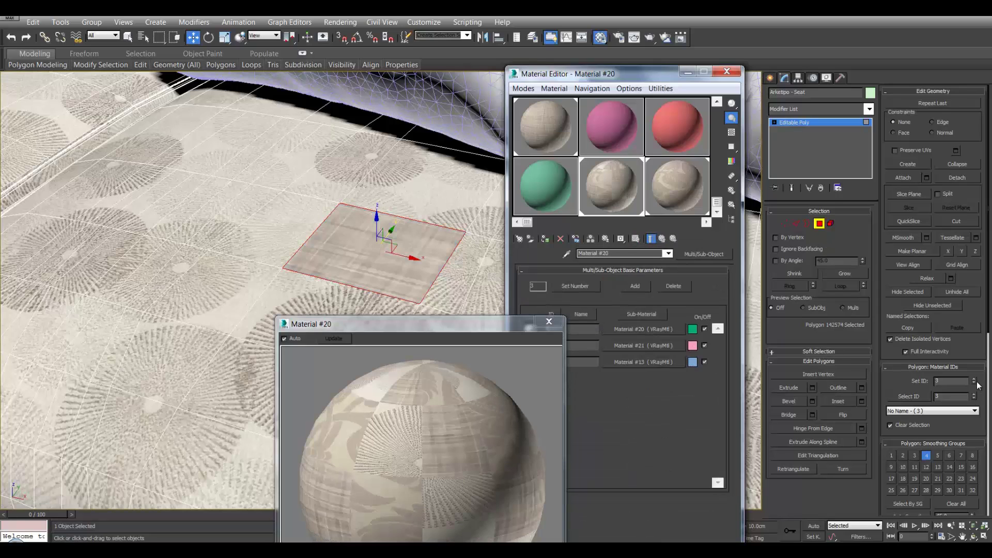
Cycle the test polygon's material ID through 2, 3 and higher to compare the fabrics
drag(513, 322, 411, 346)
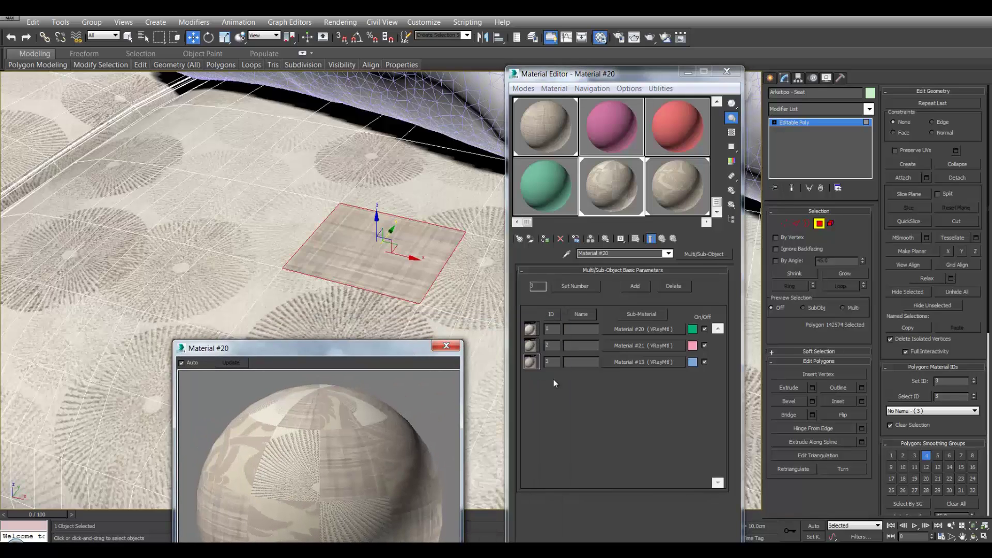
click(975, 383)
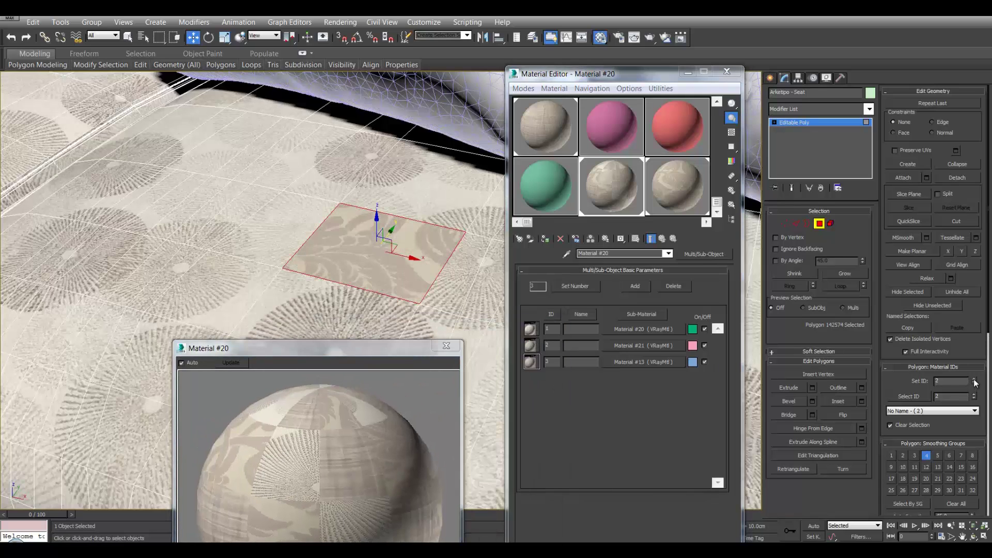
click(974, 379)
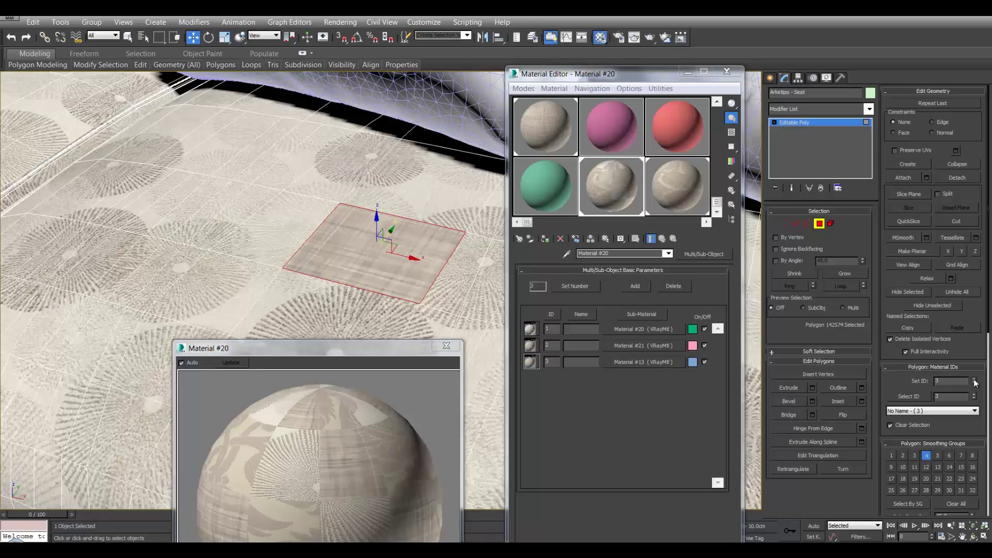
click(975, 379)
click(976, 380)
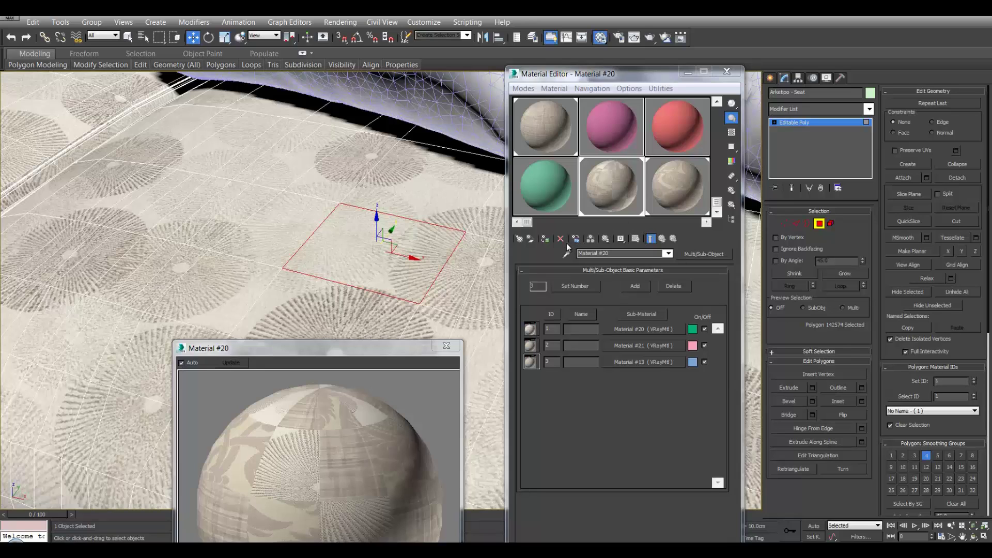
Assign material ID 2 to the right seat cushion and ID 3 to another cushion, then deselect
click(830, 223)
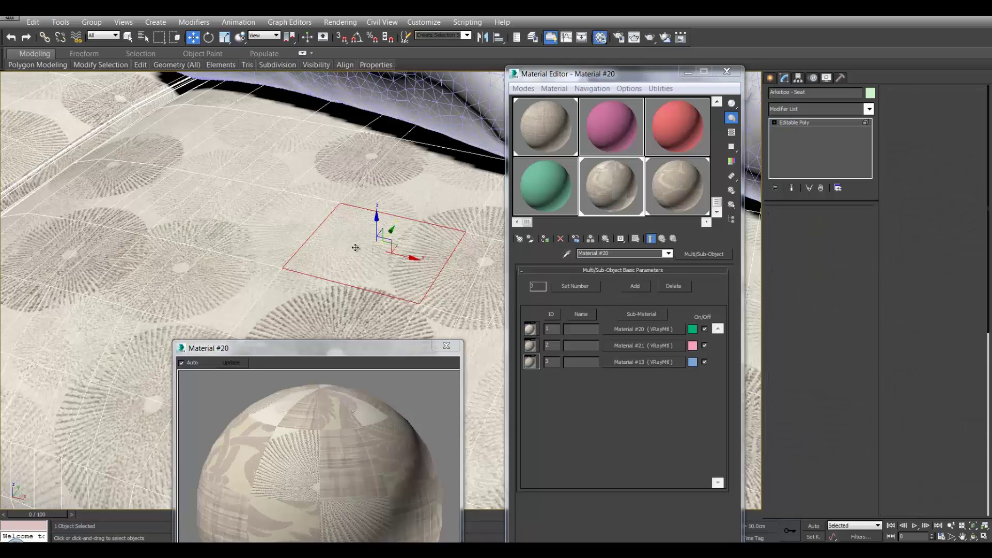
scroll(337, 238, up, 3)
key(F2)
scroll(339, 215, down, 5)
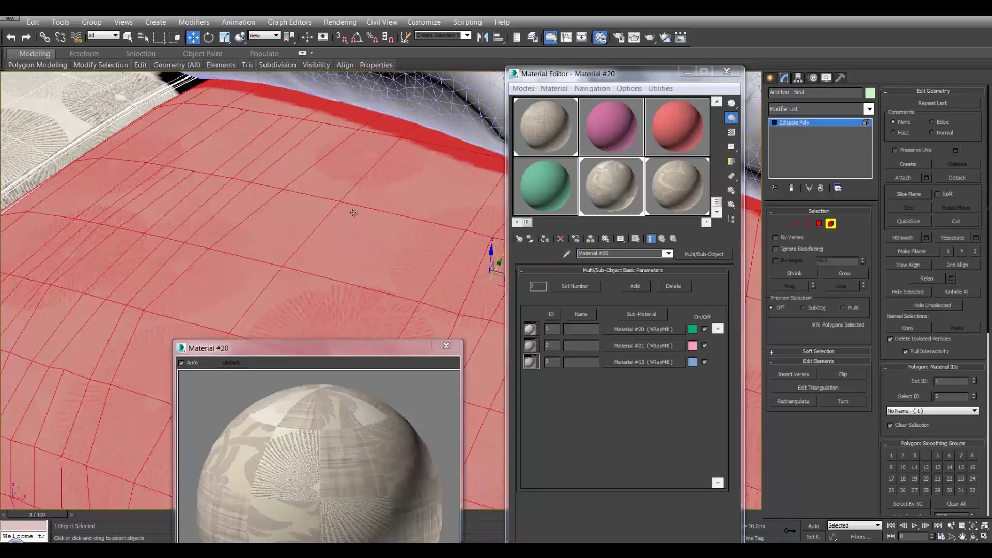
click(974, 379)
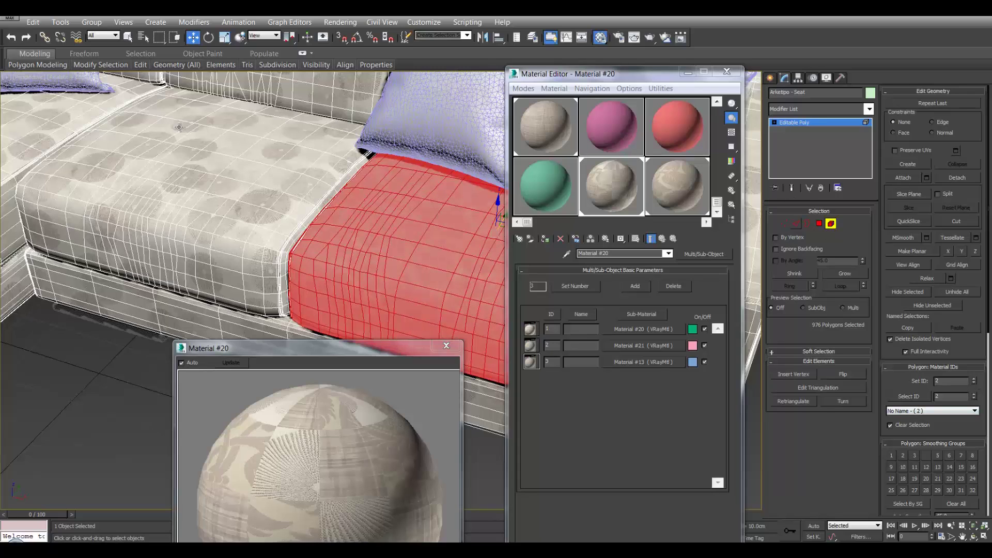
click(42, 116)
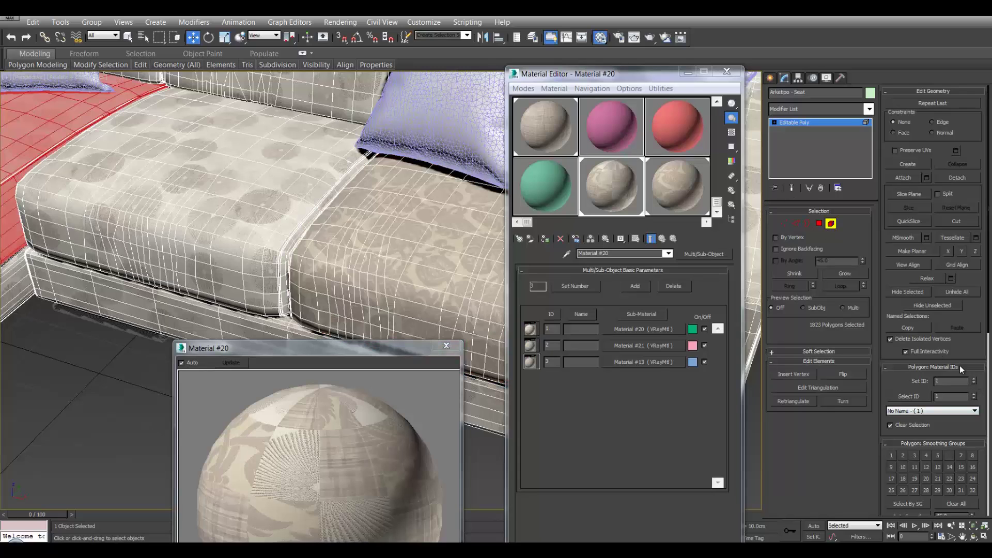
click(974, 379)
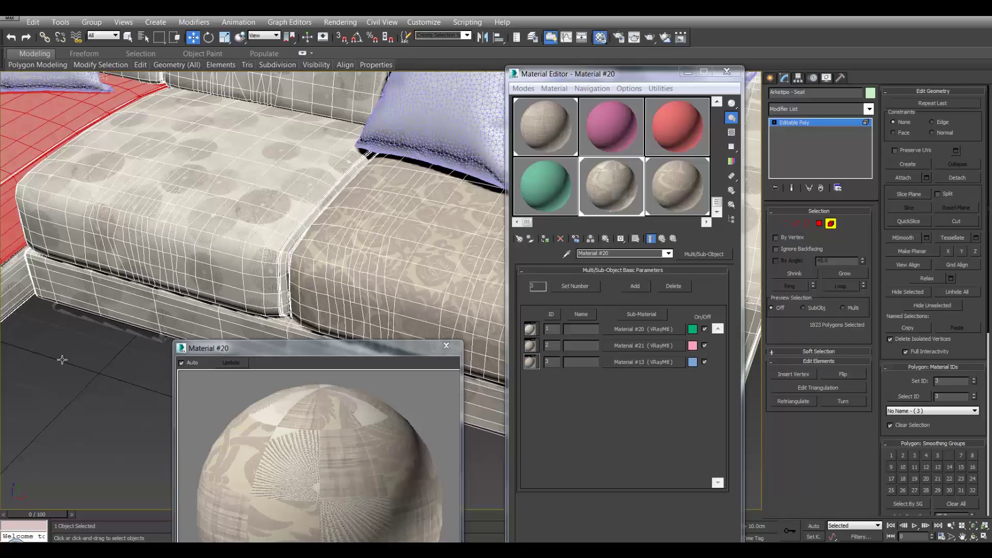
click(153, 303)
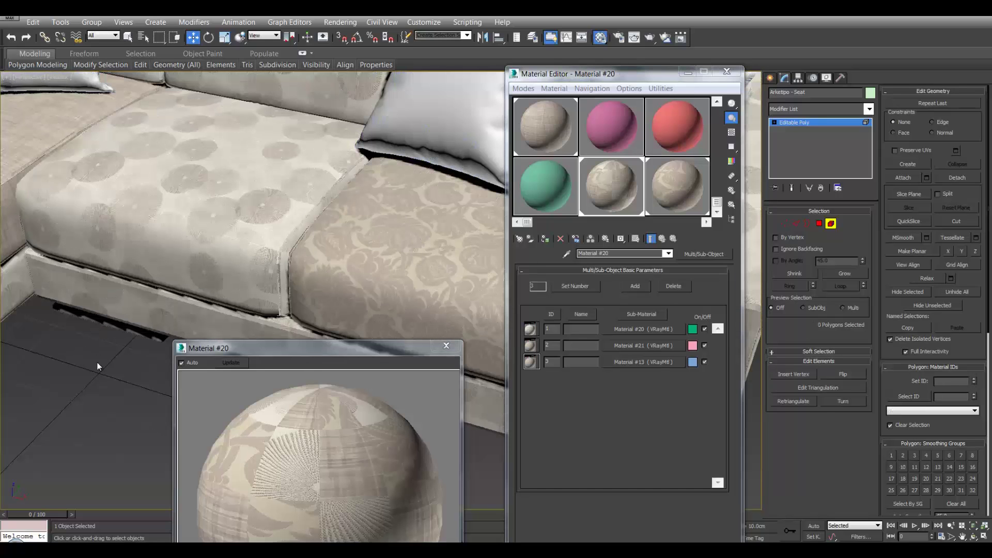
Close the Material Editor with M and zoom out to frame the whole L-shaped sofa
scroll(290, 209, down, 2)
scroll(395, 222, down, 3)
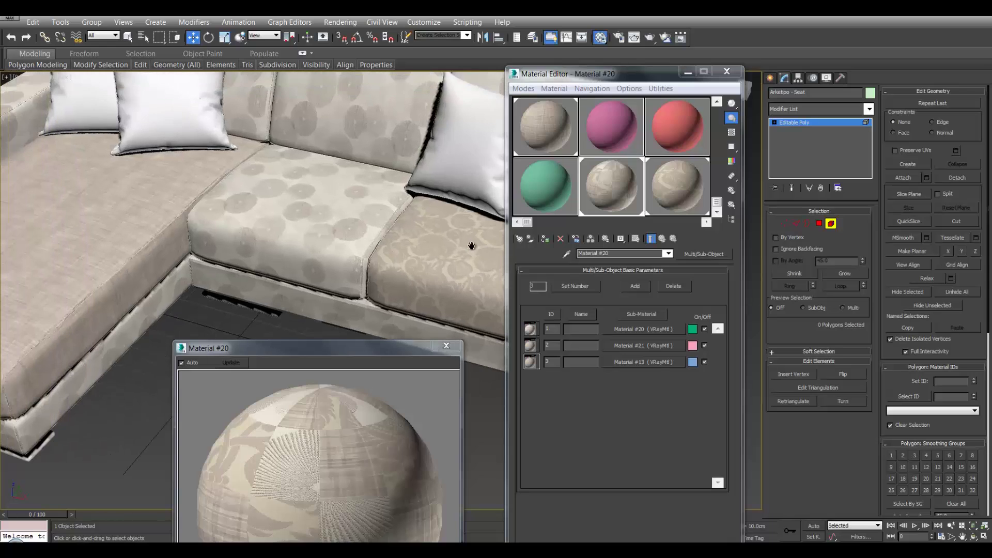
key(m)
scroll(459, 239, down, 2)
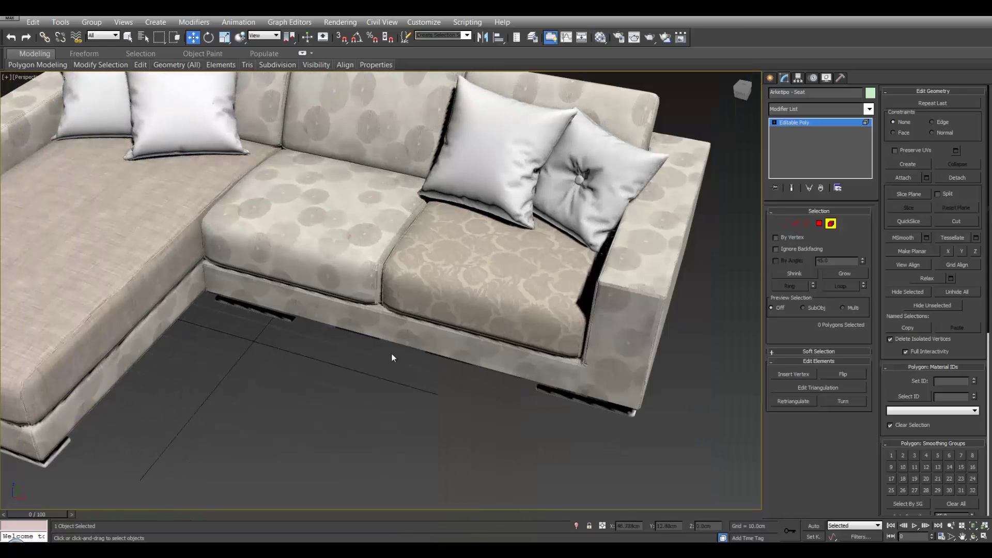
scroll(520, 417, up, 3)
scroll(519, 416, down, 3)
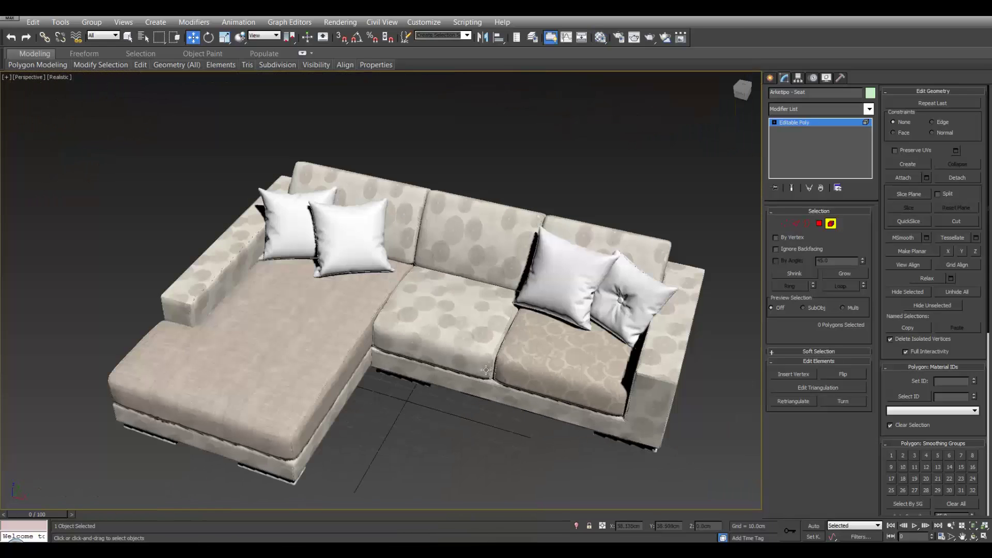